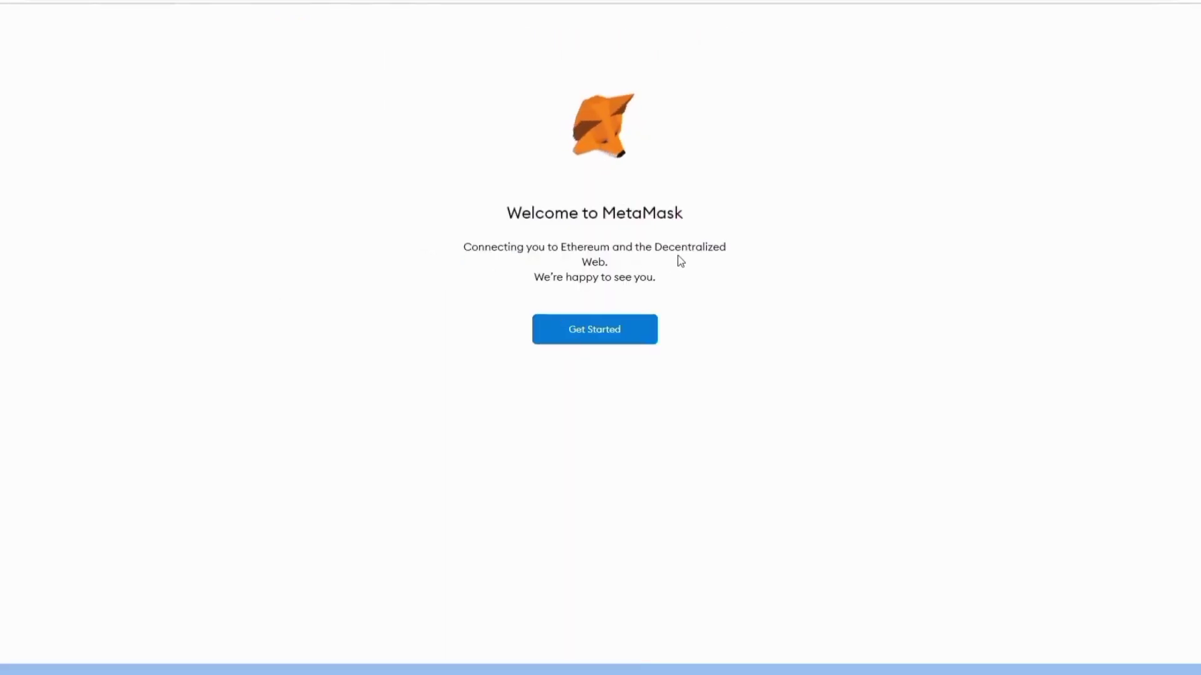
Create a new MetaMask wallet, agreeing to usage data and setting a confirmed password.
left_click(593, 334)
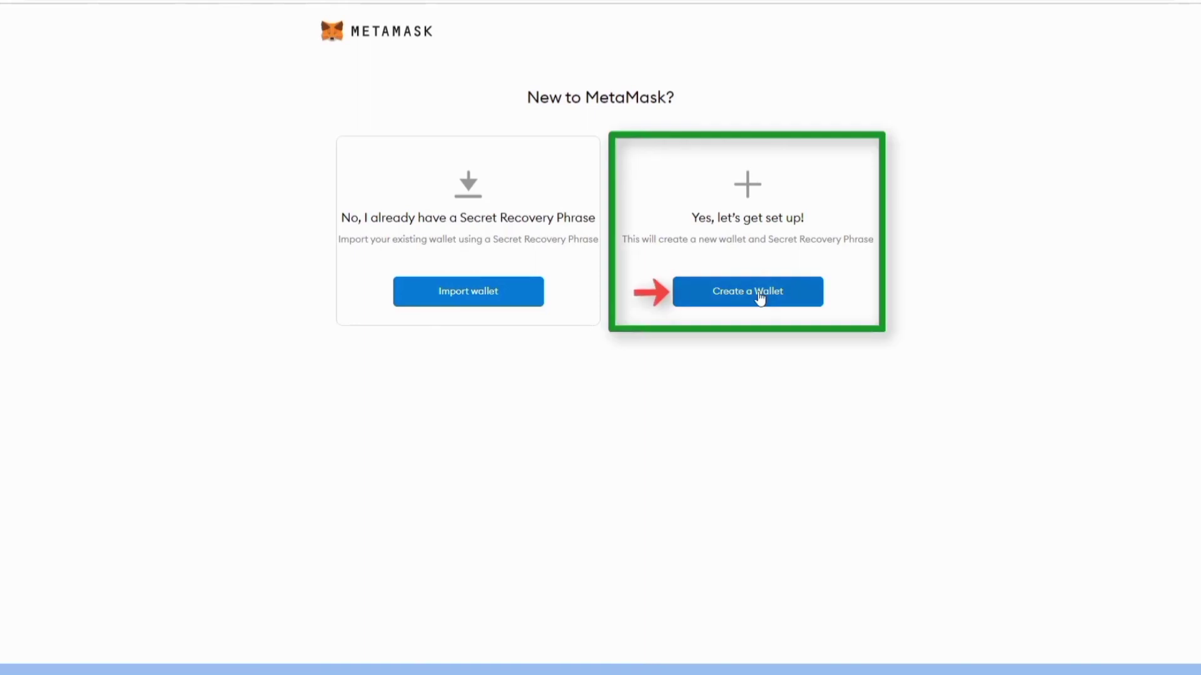
left_click(762, 295)
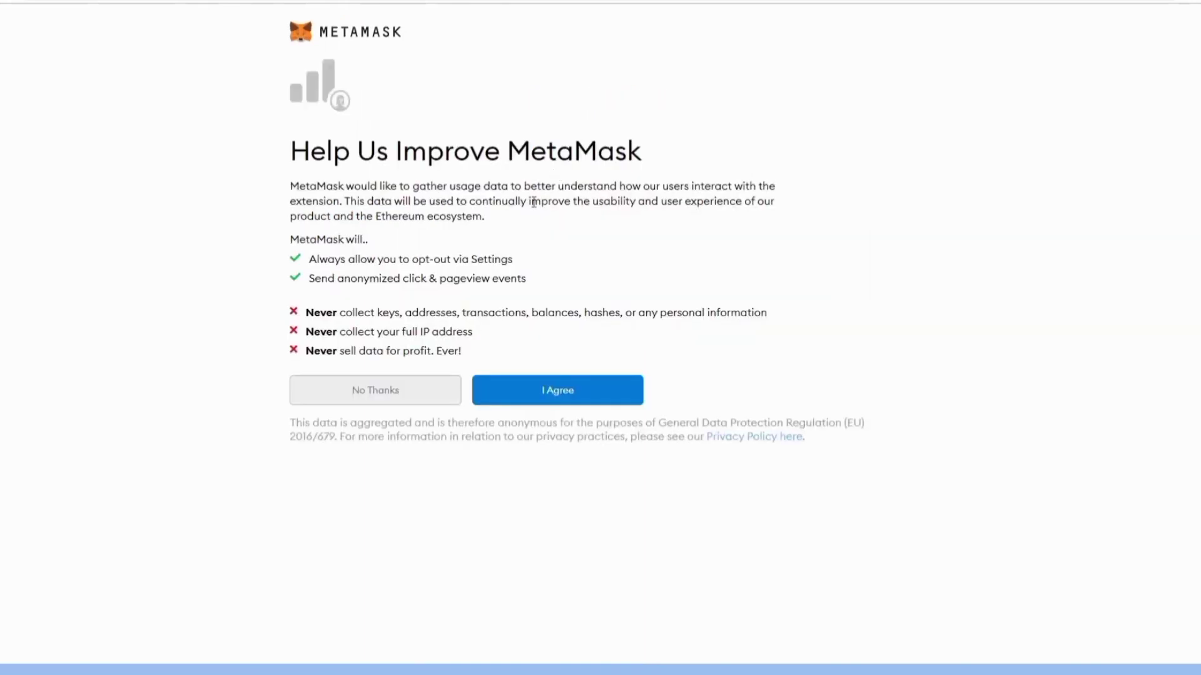
left_click(538, 394)
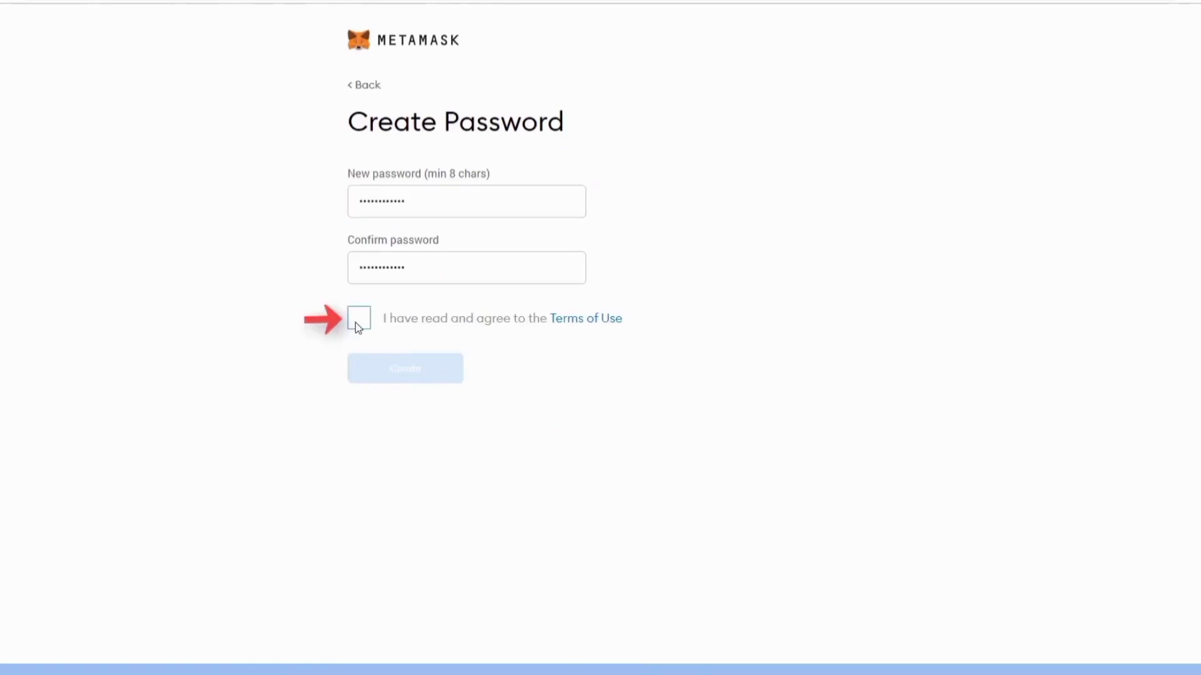
left_click(357, 320)
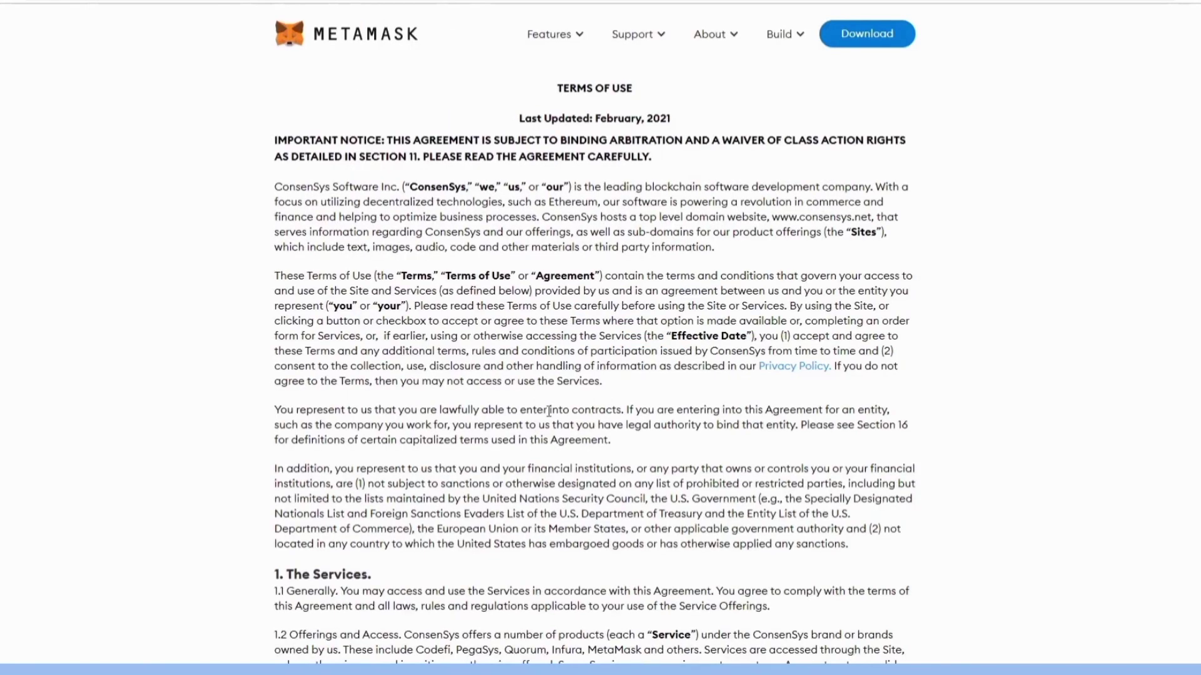
scroll(548, 411, "down", 20)
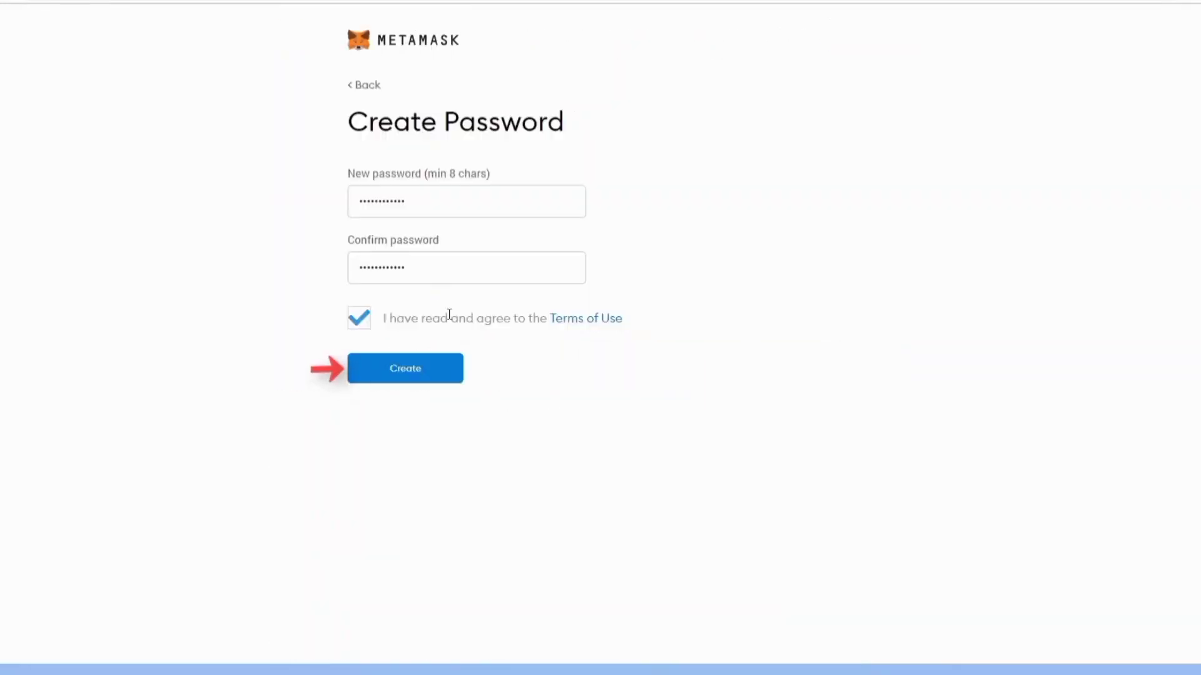
left_click(409, 375)
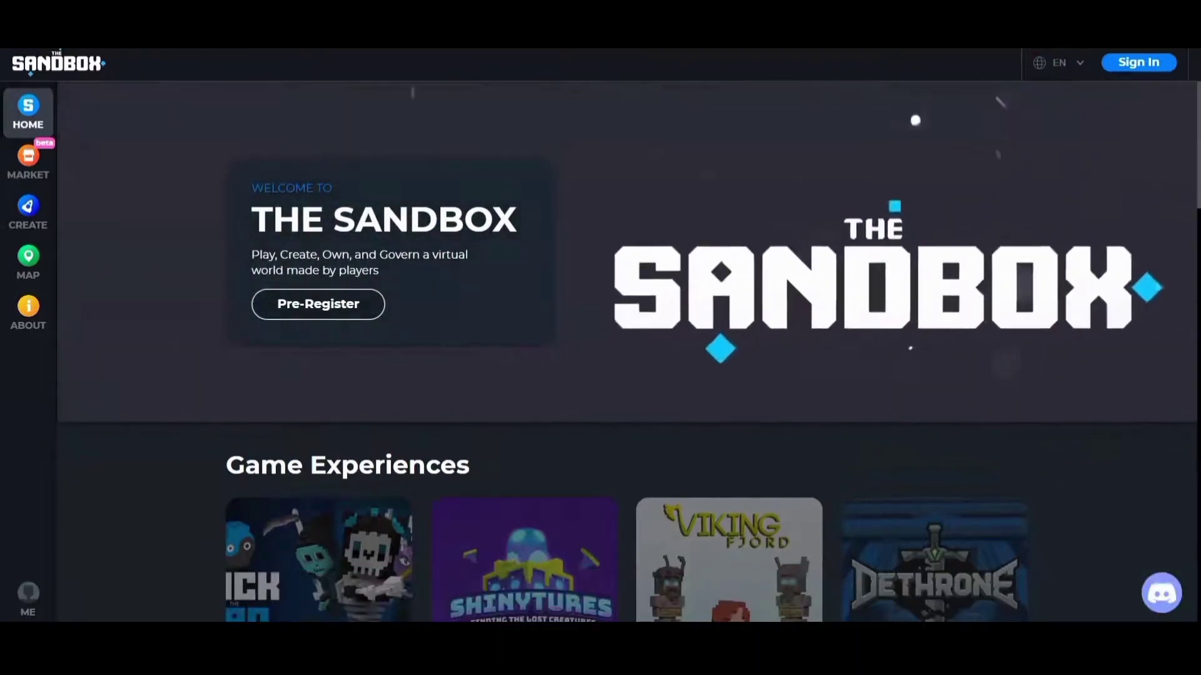
Sign in to The Sandbox with the MetaMask wallet and sign the verification message.
left_click(1138, 62)
left_click_drag(561, 292, 580, 292)
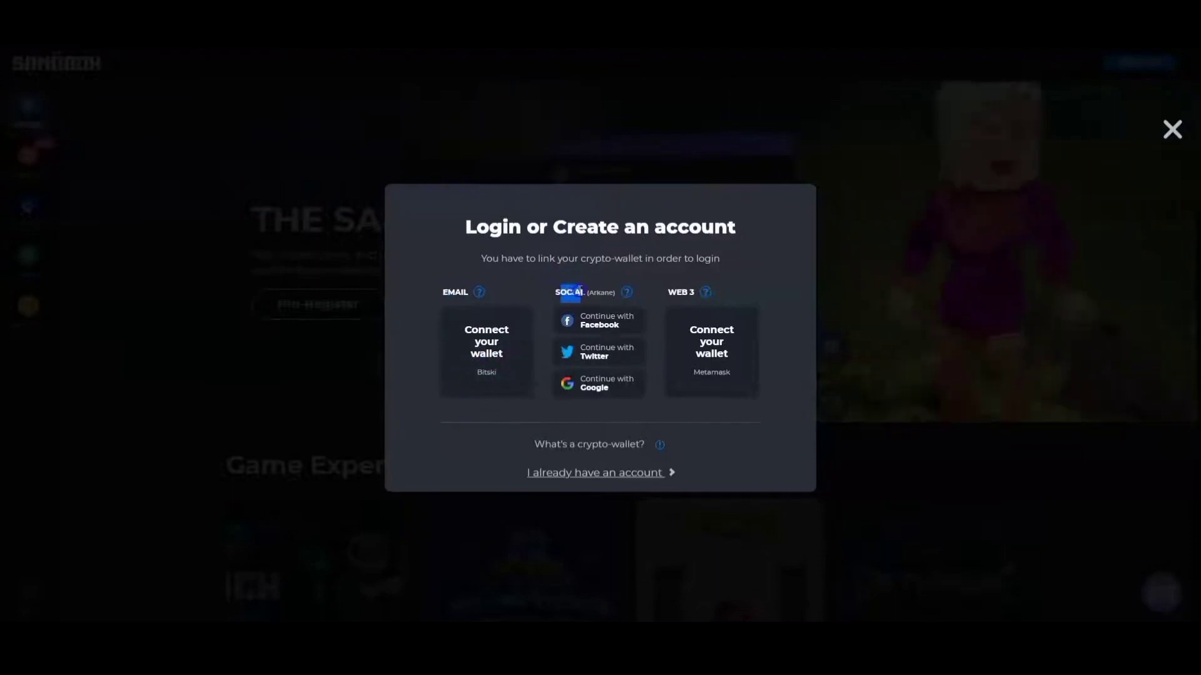
left_click(616, 338)
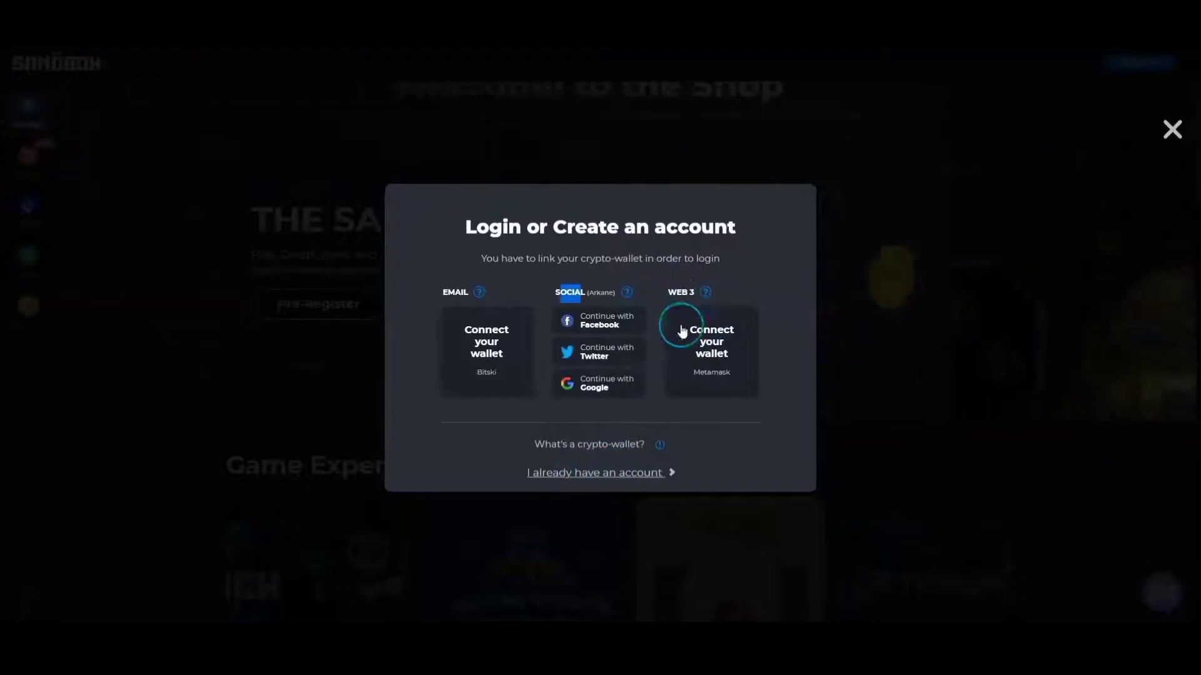
left_click(712, 340)
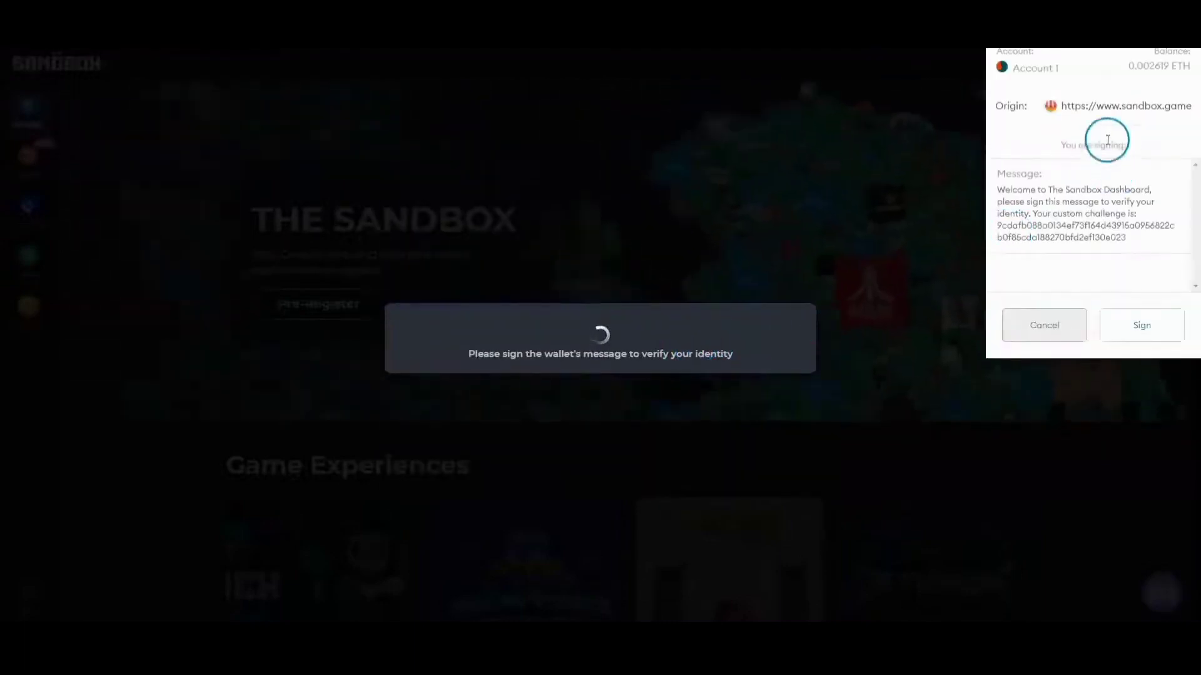
left_click(1121, 323)
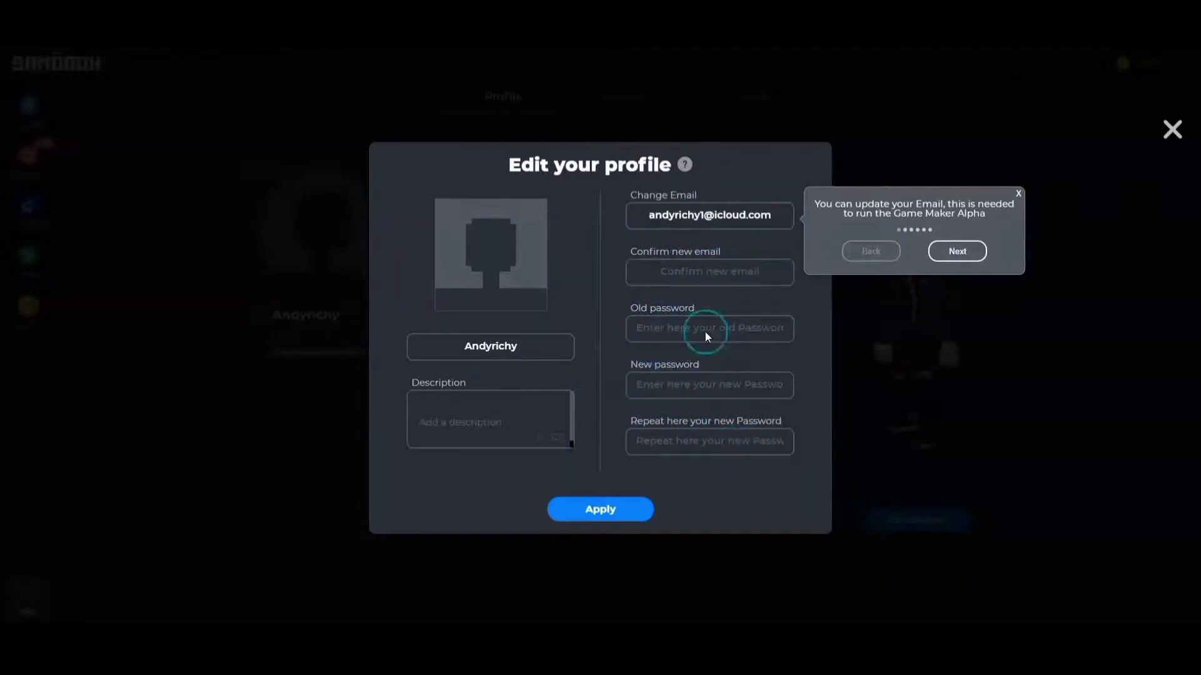
Skip past the profile tour tip and close the Edit your profile form.
left_click(972, 251)
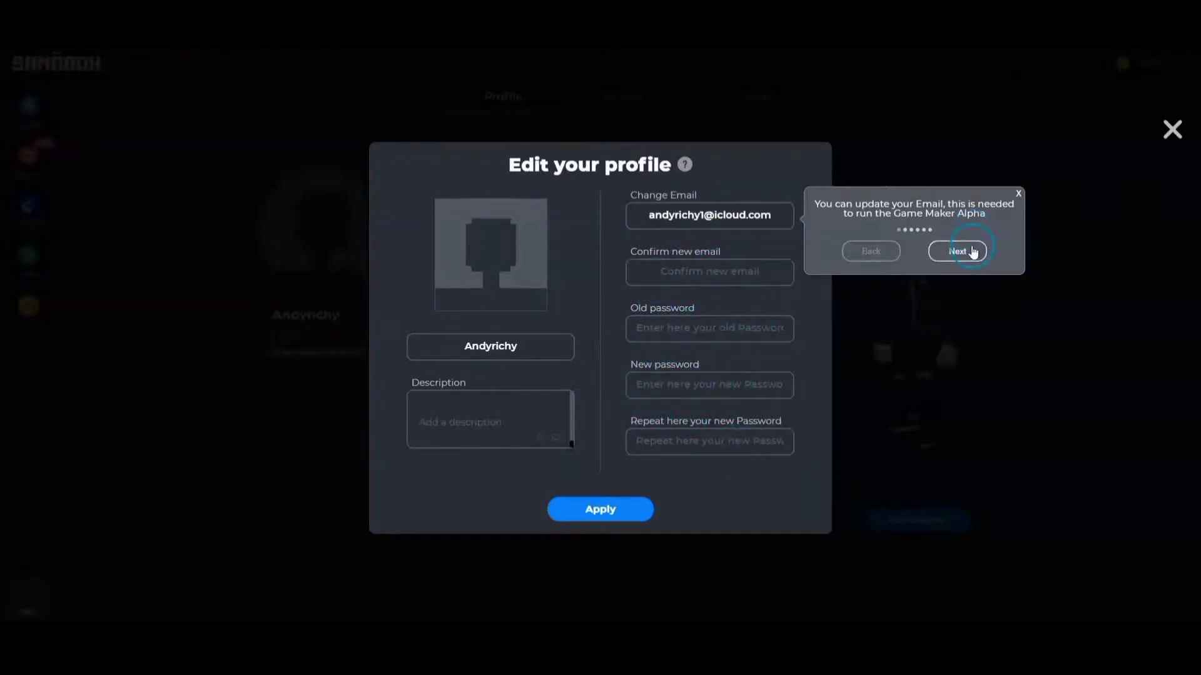
left_click(1018, 194)
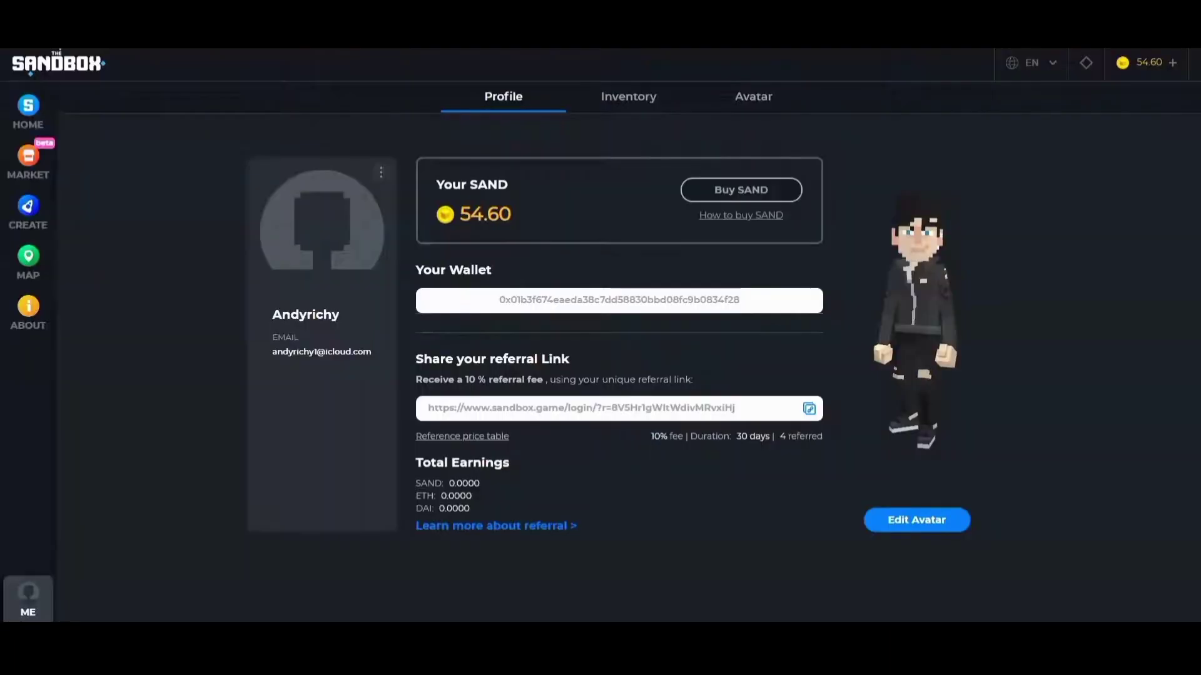
left_click(156, 388)
Log out of The Sandbox from the profile card's three-dot menu.
left_click(1119, 59)
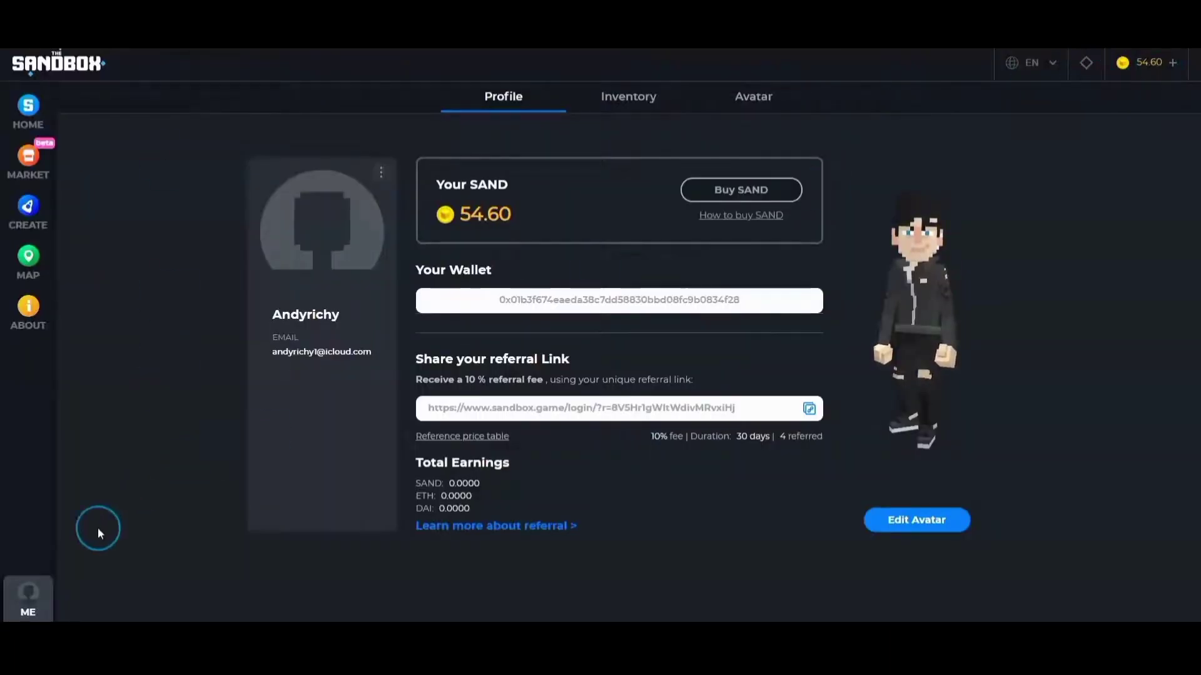
left_click(382, 172)
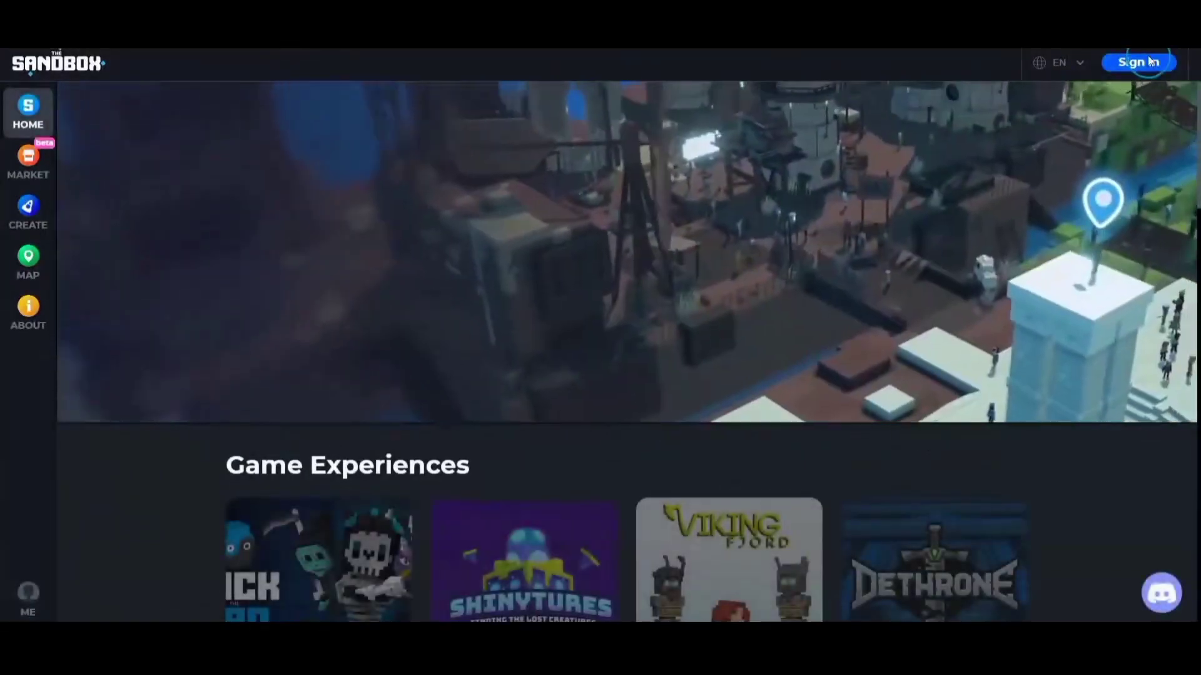
left_click(1135, 61)
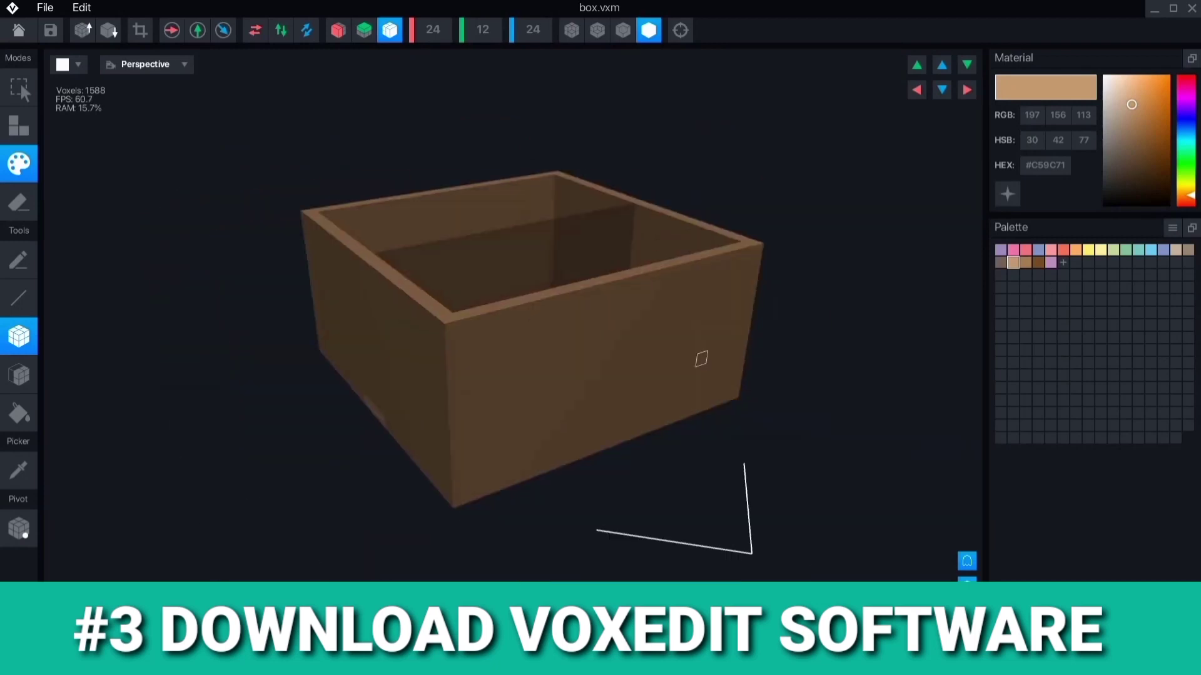
Paint dark brown squares onto the front and side faces of the box.
left_click(1038, 262)
left_click(482, 357)
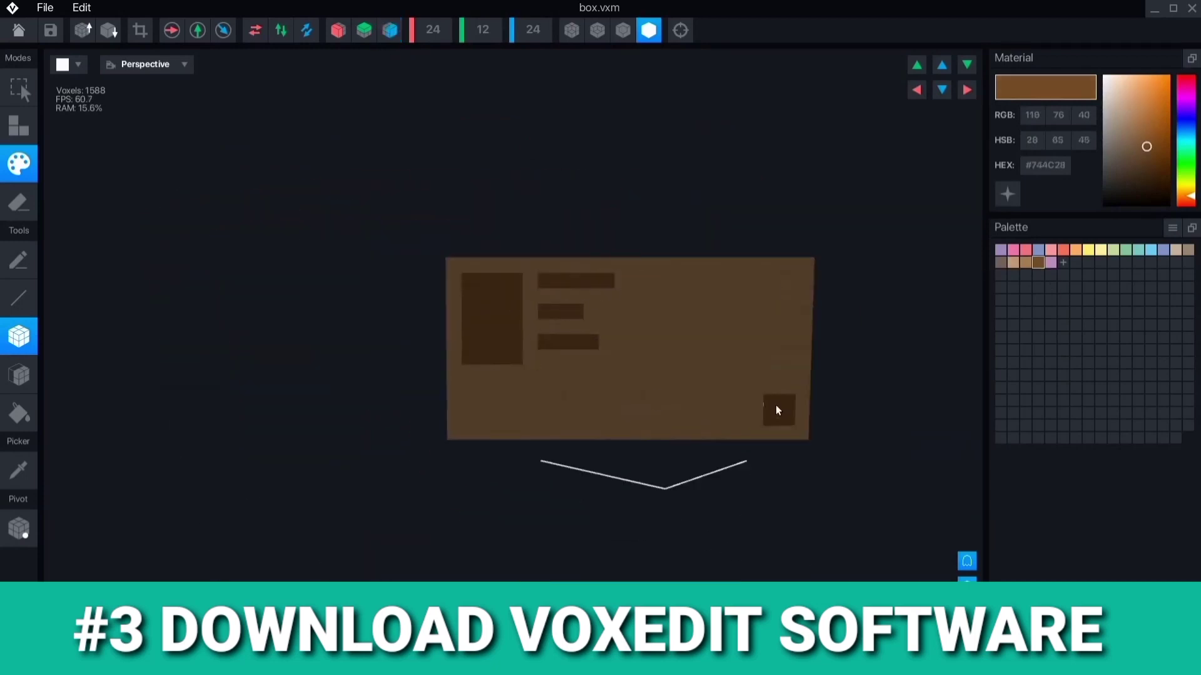
left_click(688, 410)
left_click(733, 410)
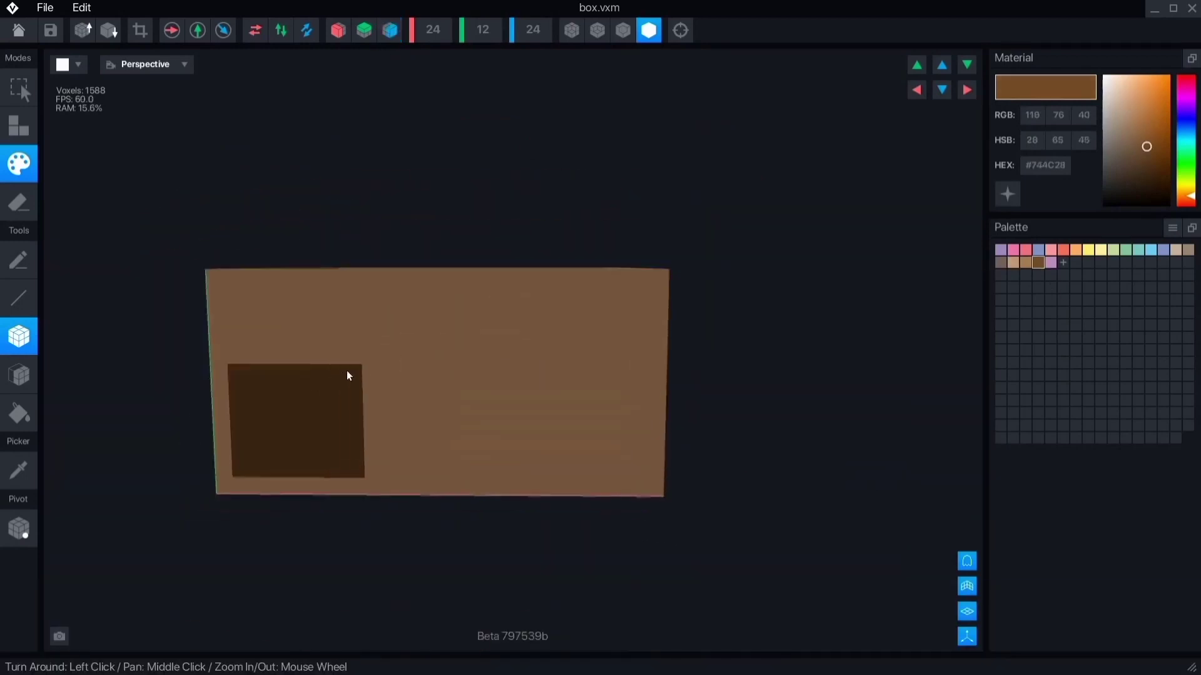
Add an inner square and a brown checker pattern, then set the playhead to one second.
left_click(1025, 263)
left_click_drag(250, 385, 326, 460)
left_click(1038, 262)
left_click(278, 432)
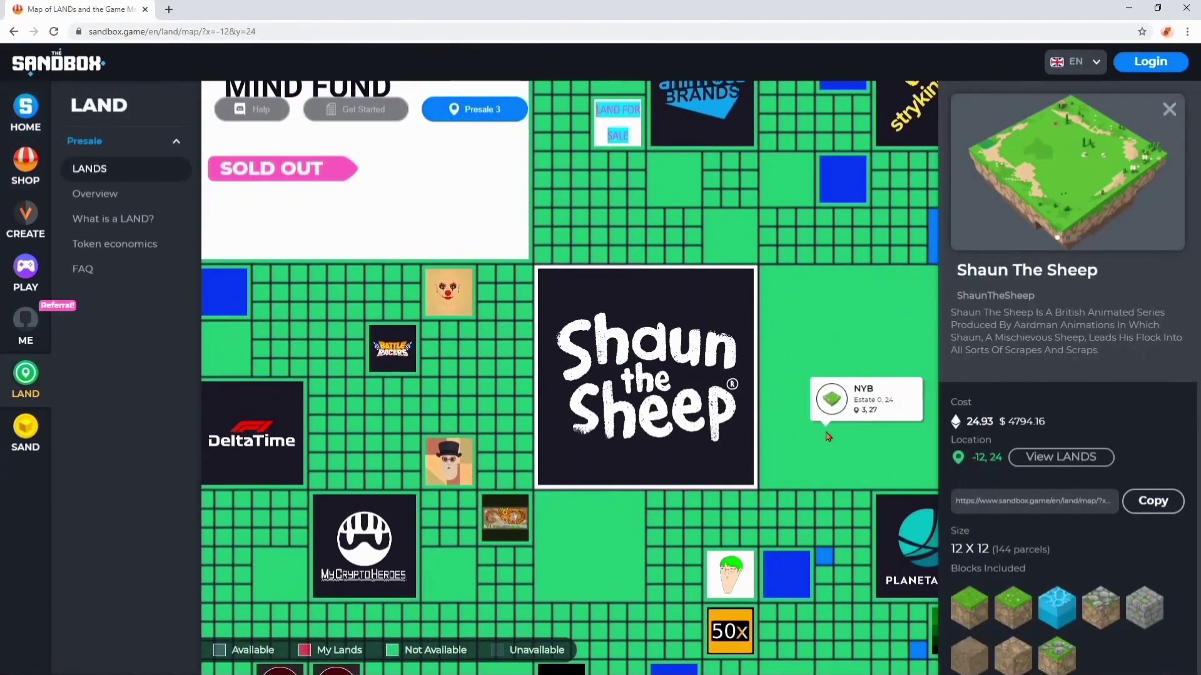
scroll(813, 401, "down", 5)
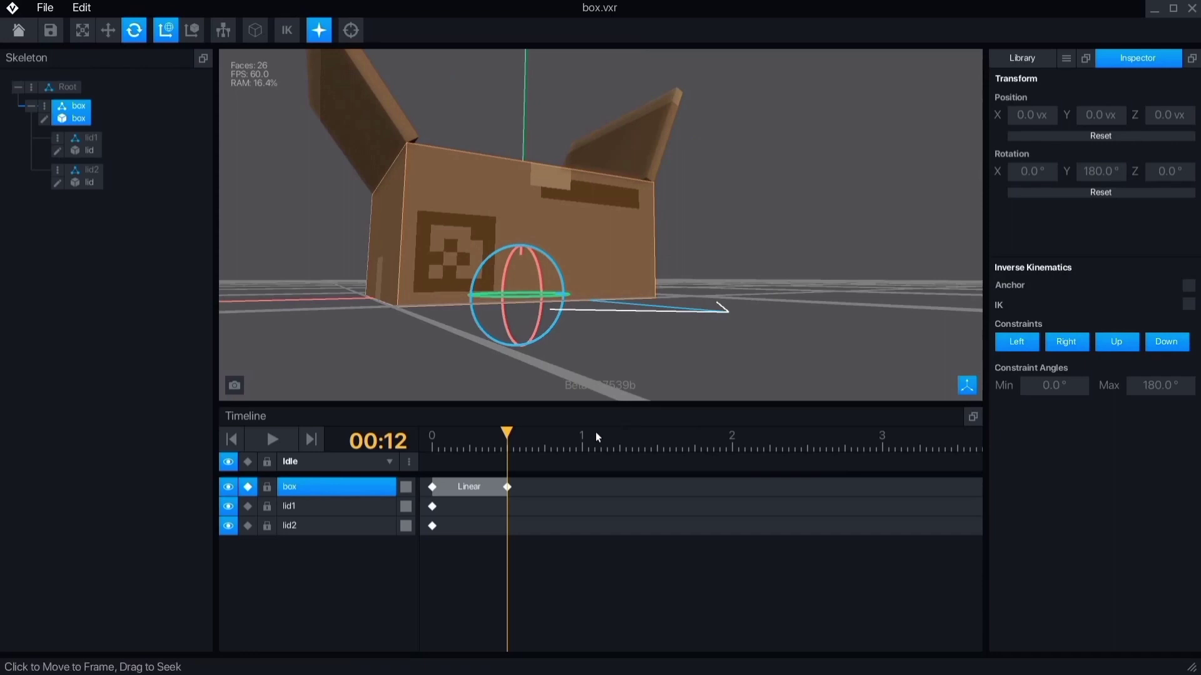
left_click(582, 447)
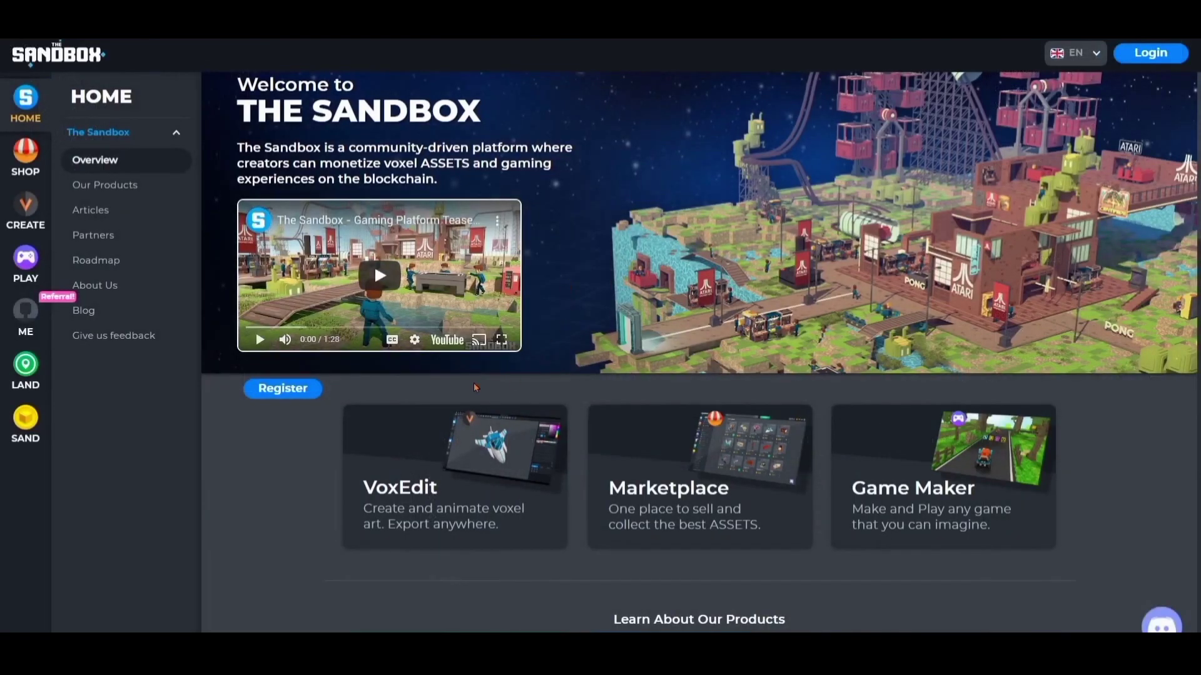
Go to CREATE to reach the VoxEdit Beta download page.
left_click(28, 205)
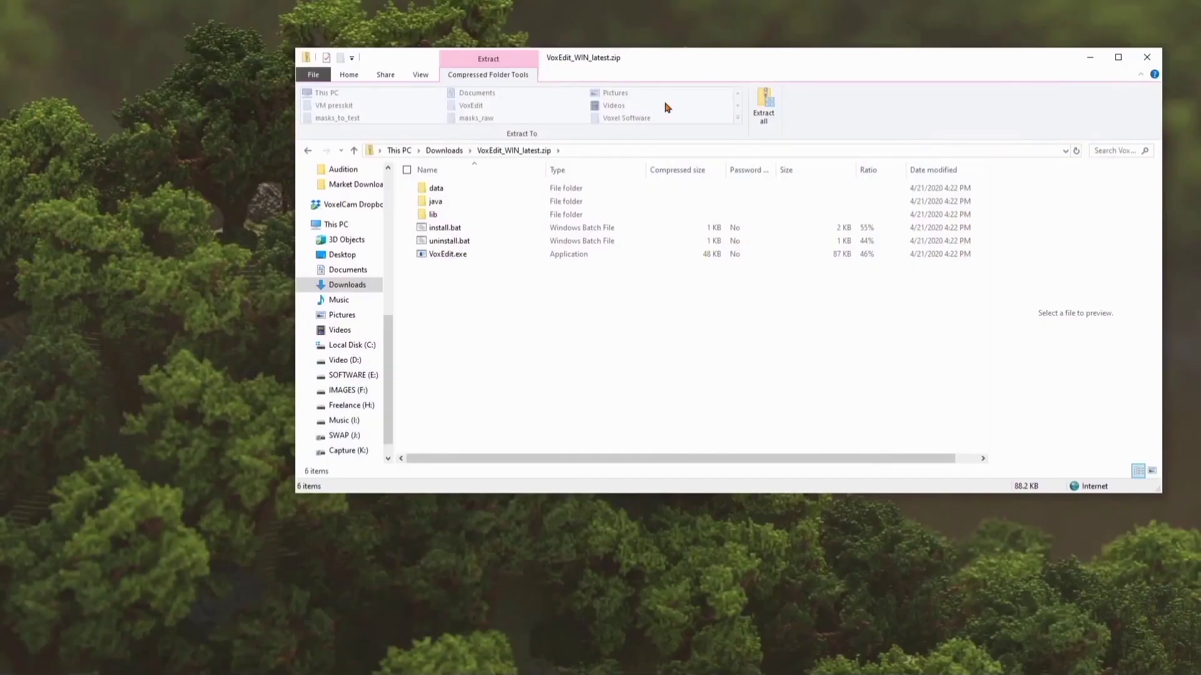
Extract VoxEdit_WIN_latest.zip to its suggested folder and select VoxEdit.exe.
left_click(761, 107)
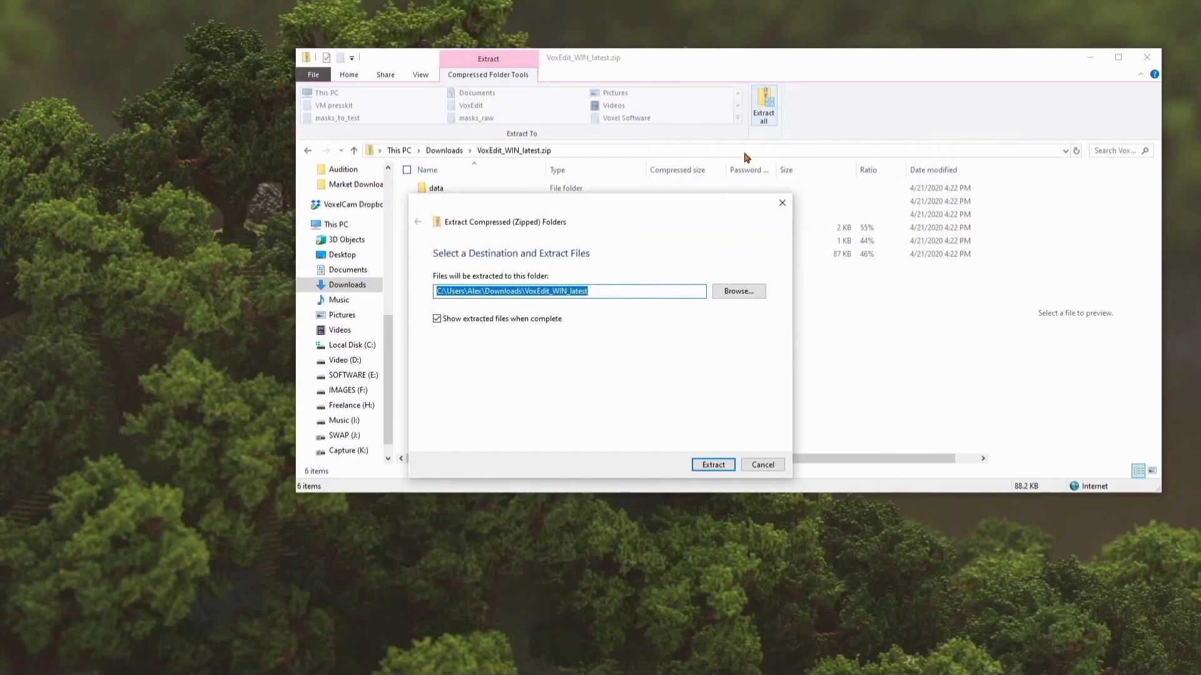
left_click(724, 468)
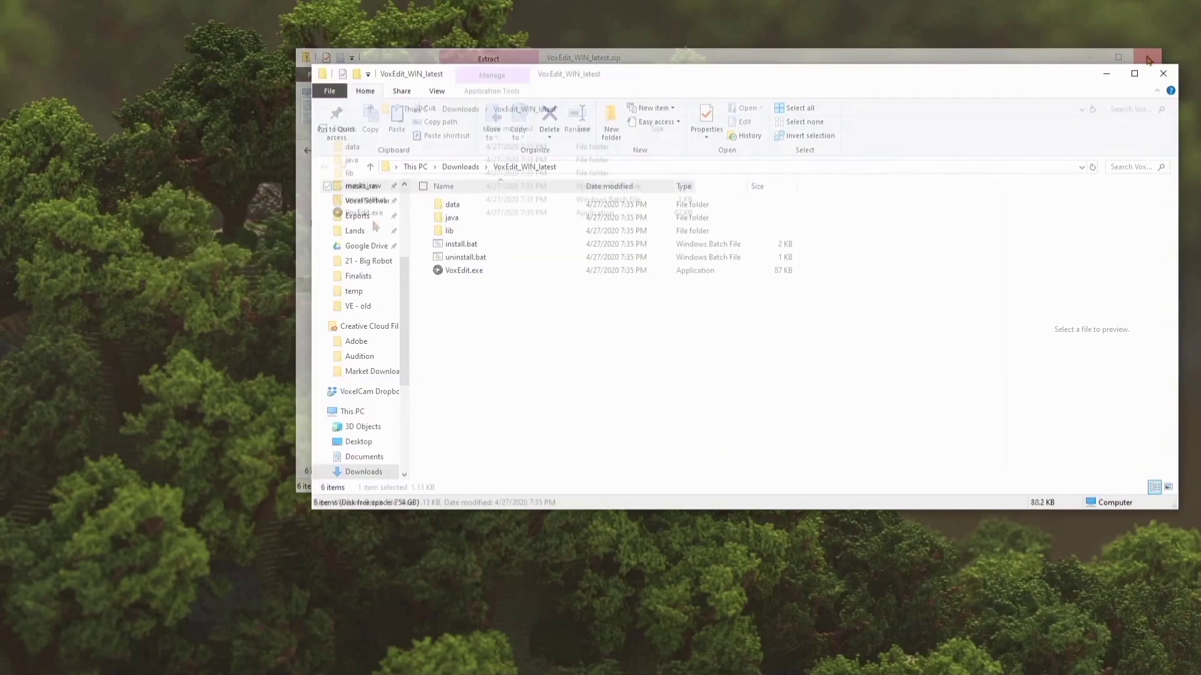
left_click(369, 213)
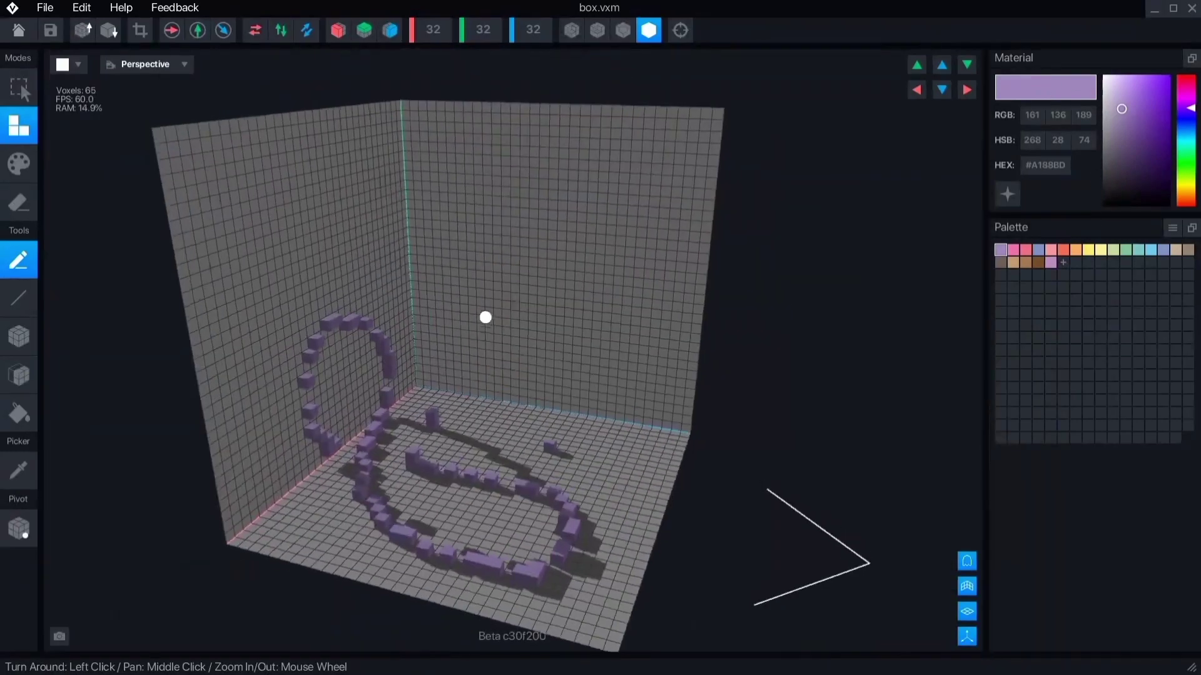
Sketch purple voxel loops on the grid floor and back wall, then orbit to inspect.
mouse_move(486, 317)
left_mouse_down()
mouse_move(576, 433)
mouse_move(550, 450)
mouse_move(560, 447)
left_mouse_up()
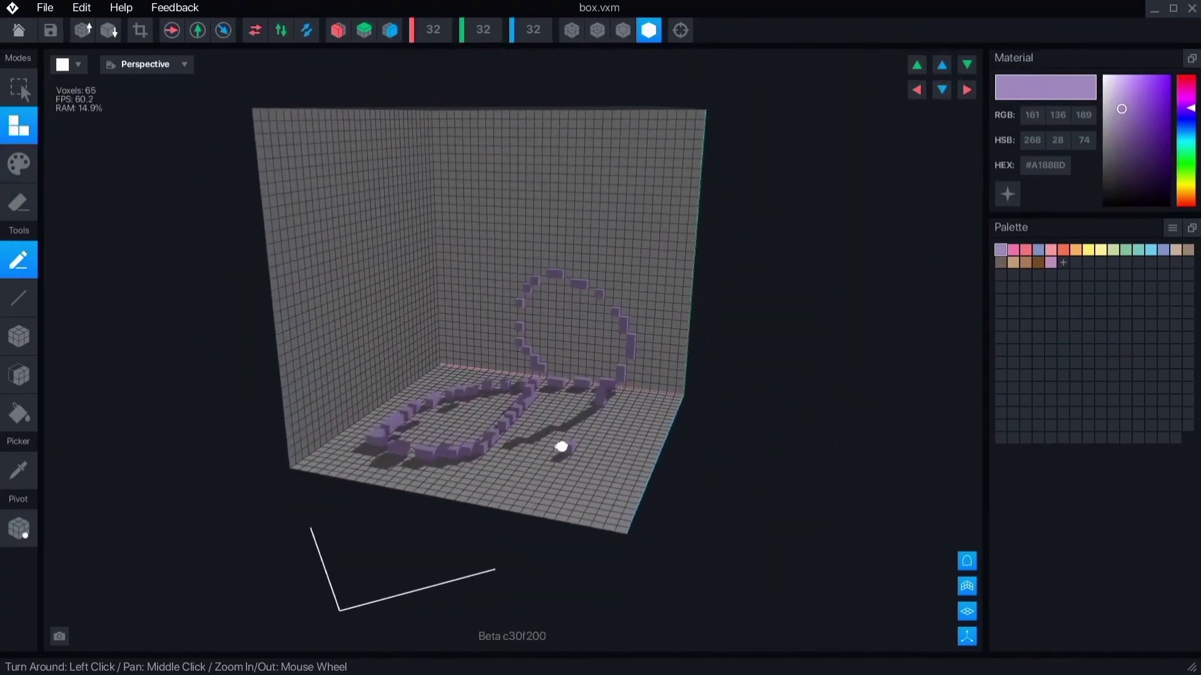
left_click_drag(561, 381, 509, 408)
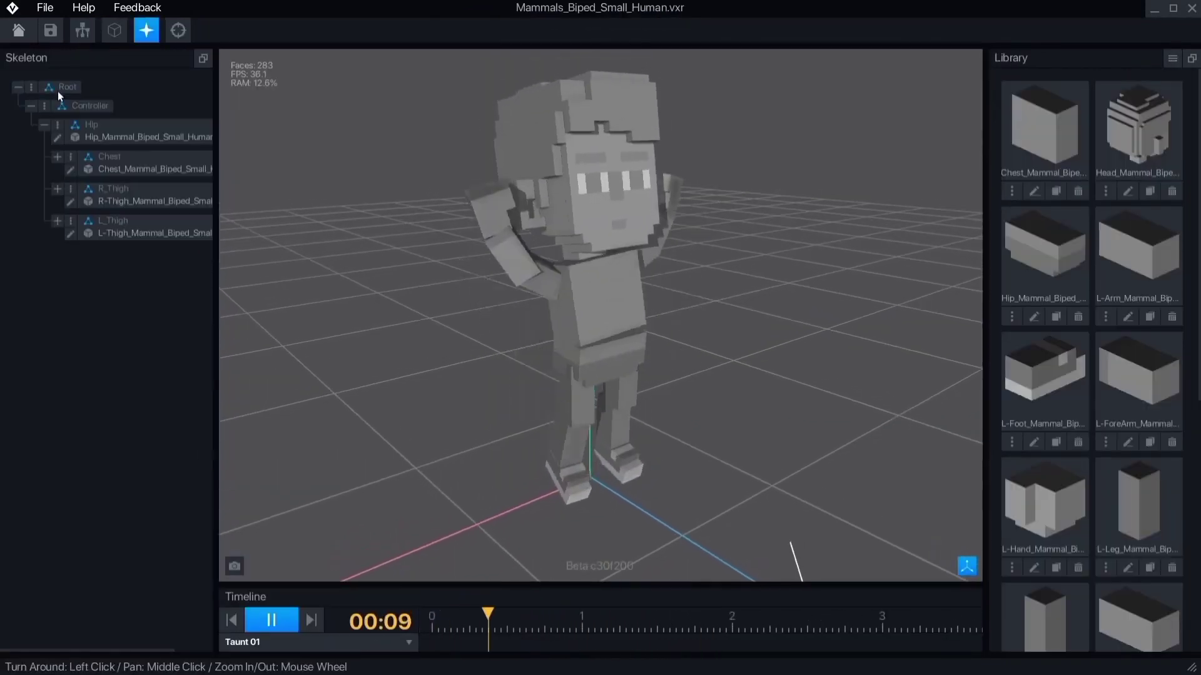
Expand the Chest bone, check the animation list, and scrub to about 00:13.
left_click(57, 157)
left_click(409, 642)
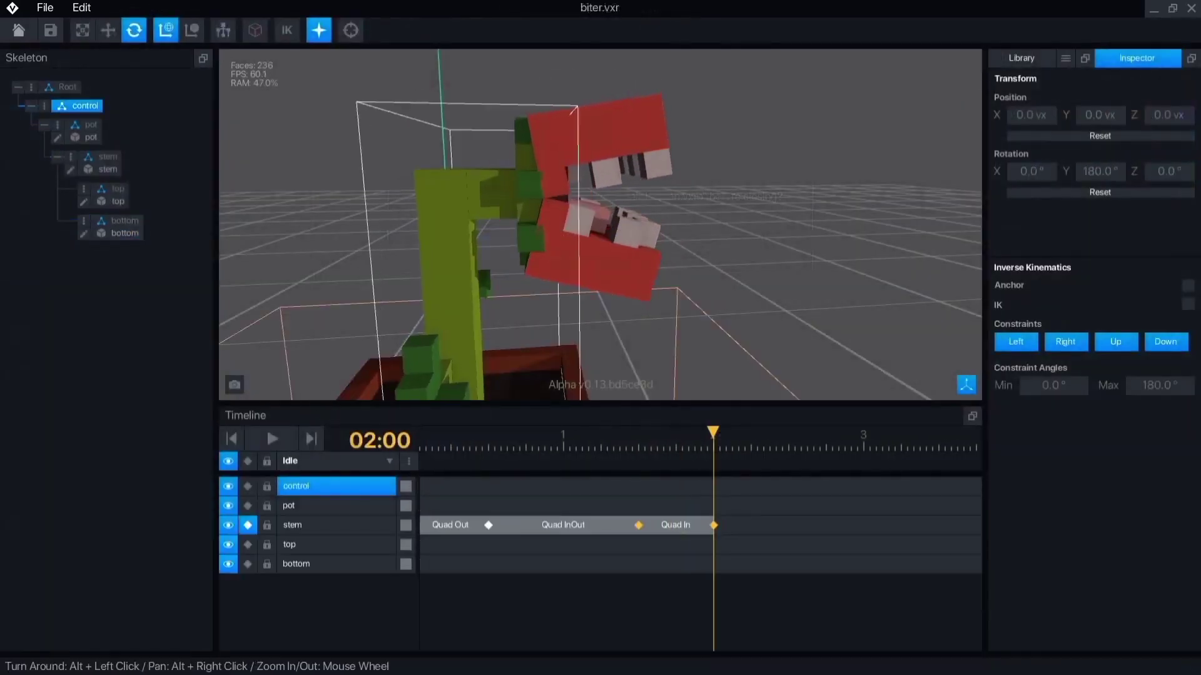
left_click(563, 441)
left_click_drag(563, 441, 509, 441)
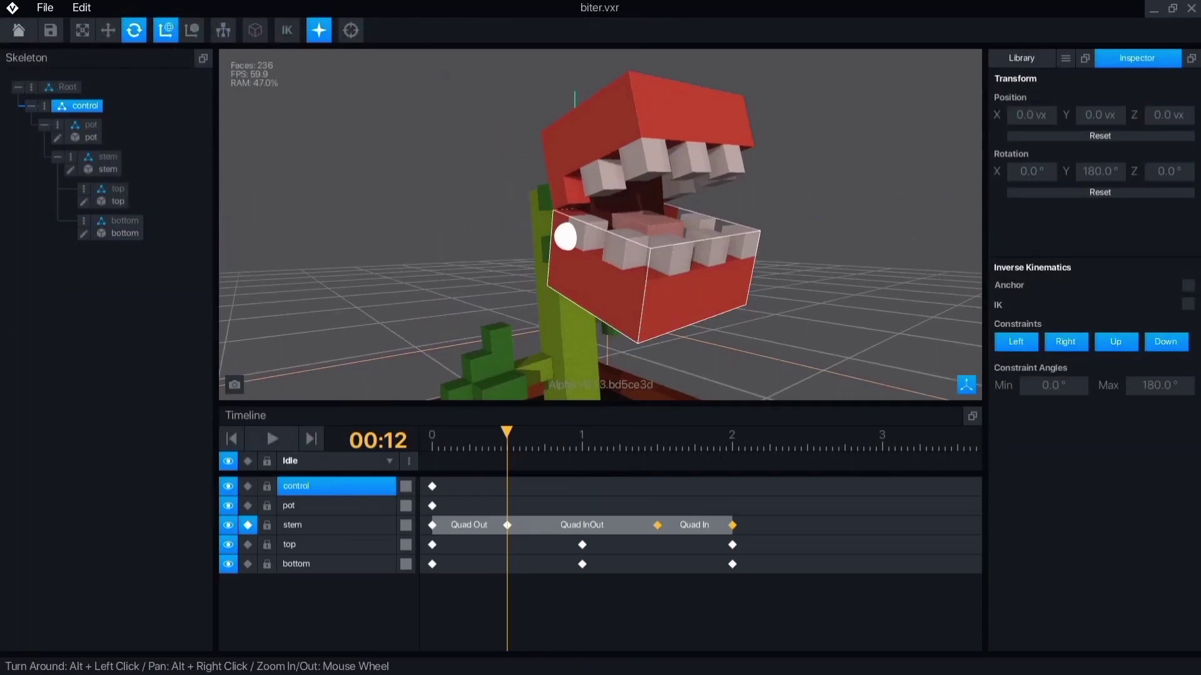
Preview the top jaw bite, then compress stem and jaw keyframes to about 1.3 seconds.
left_click(612, 202)
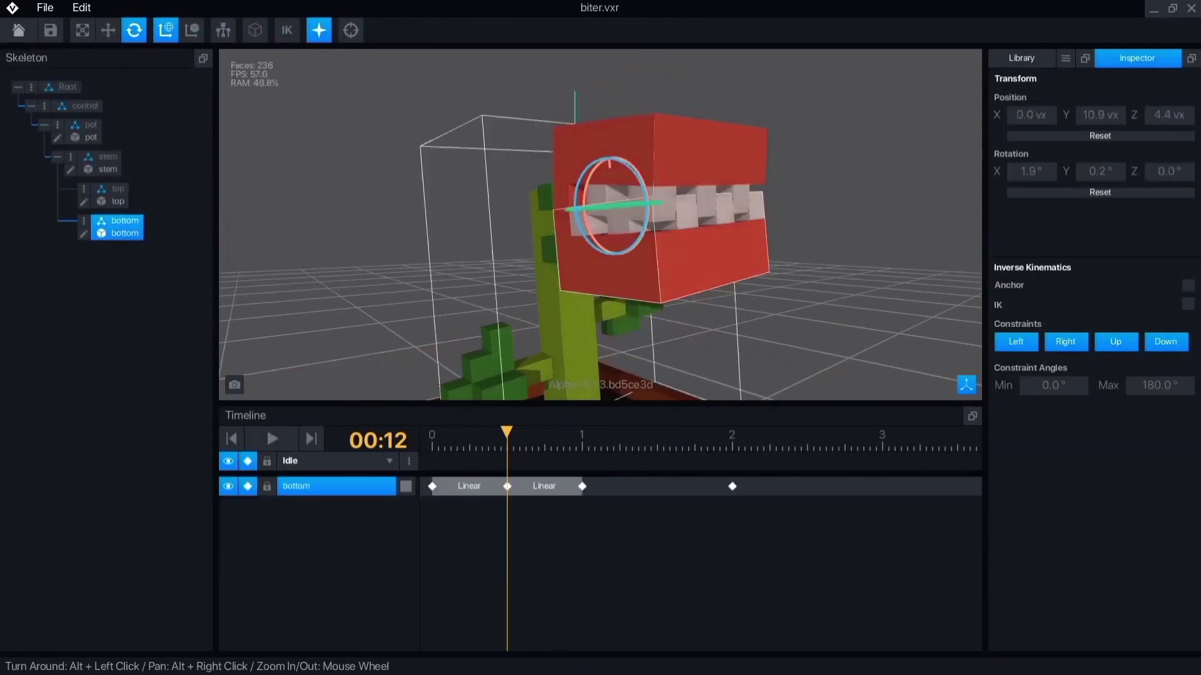
left_click(270, 437)
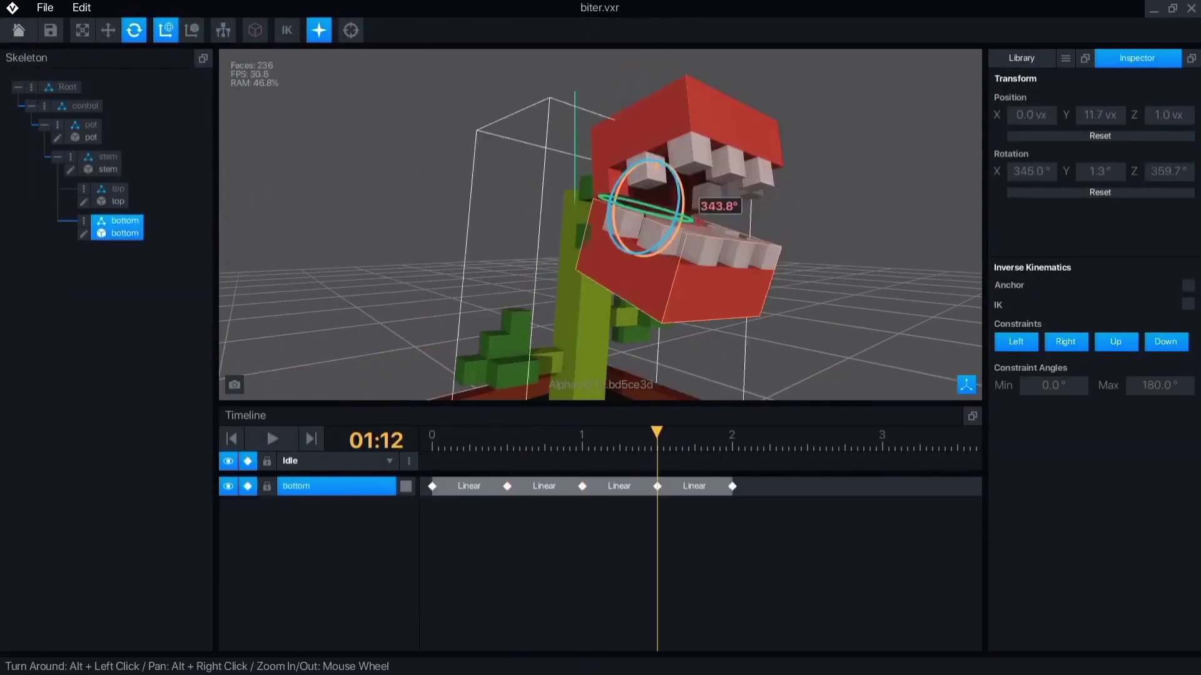
left_click_drag(747, 579, 427, 516)
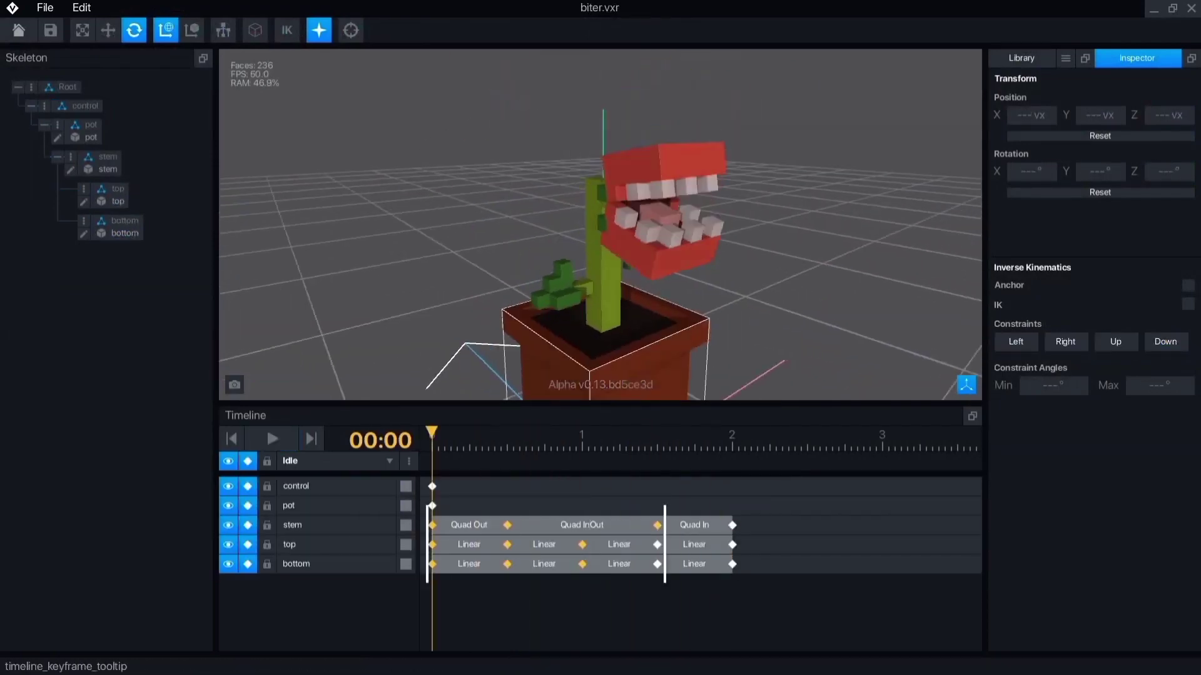
left_click_drag(735, 544, 621, 544)
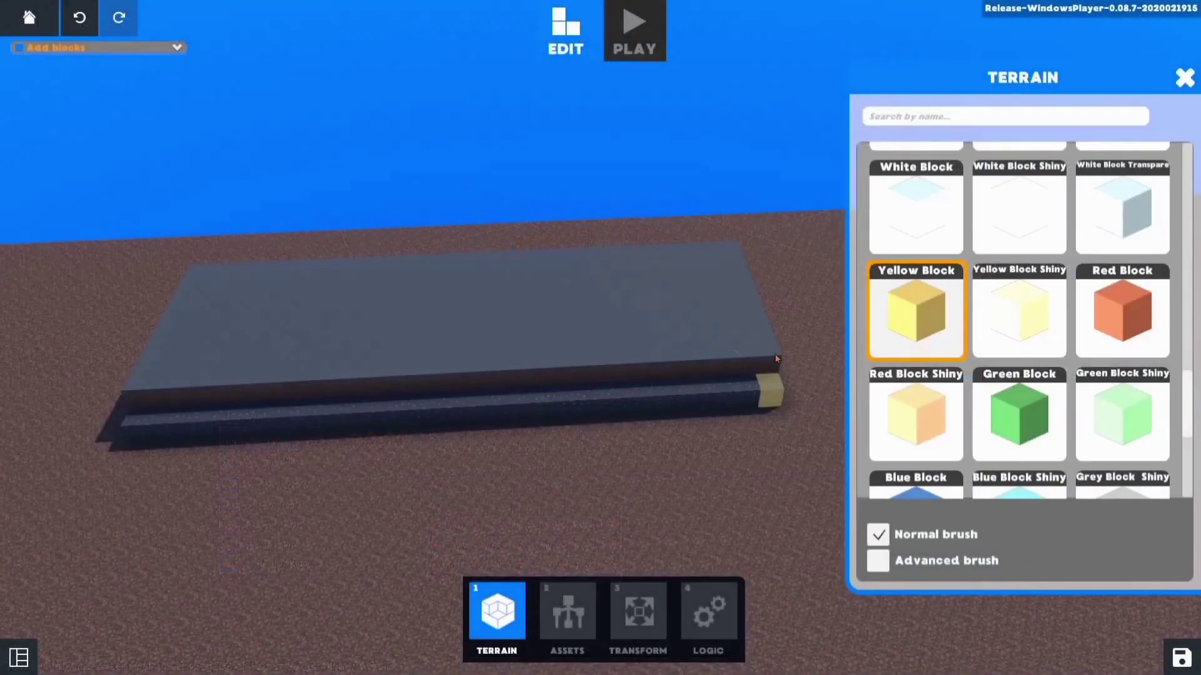
left_click_drag(765, 386, 771, 357)
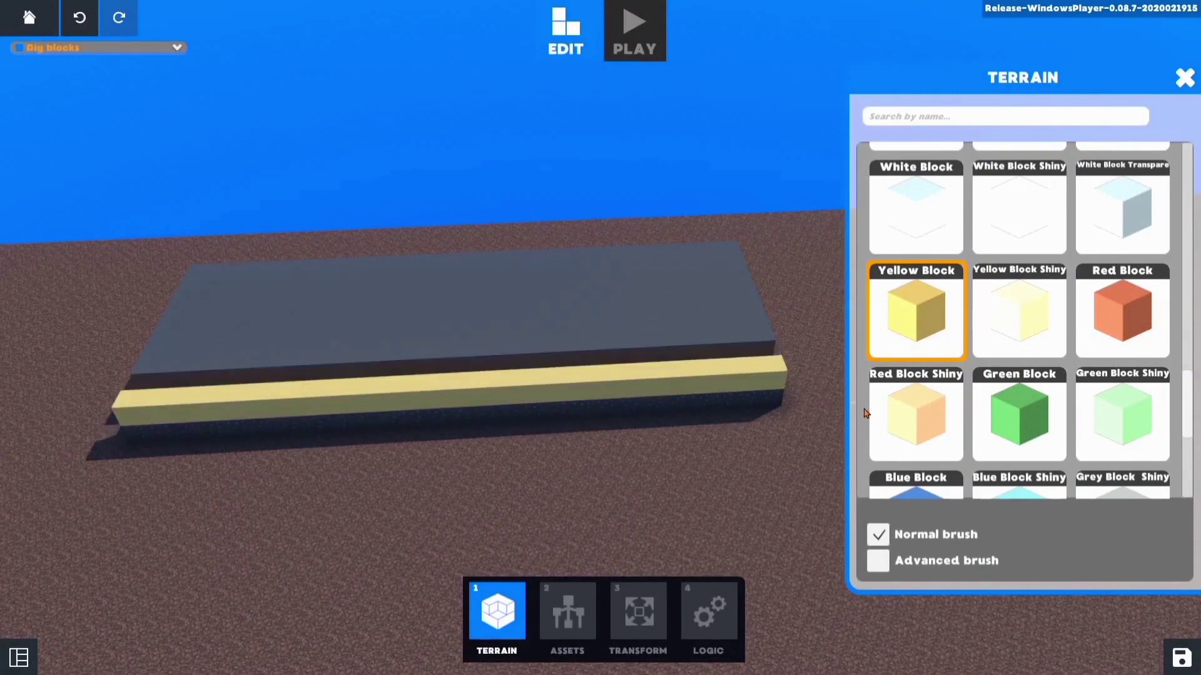
scroll(1063, 391, "up", 10)
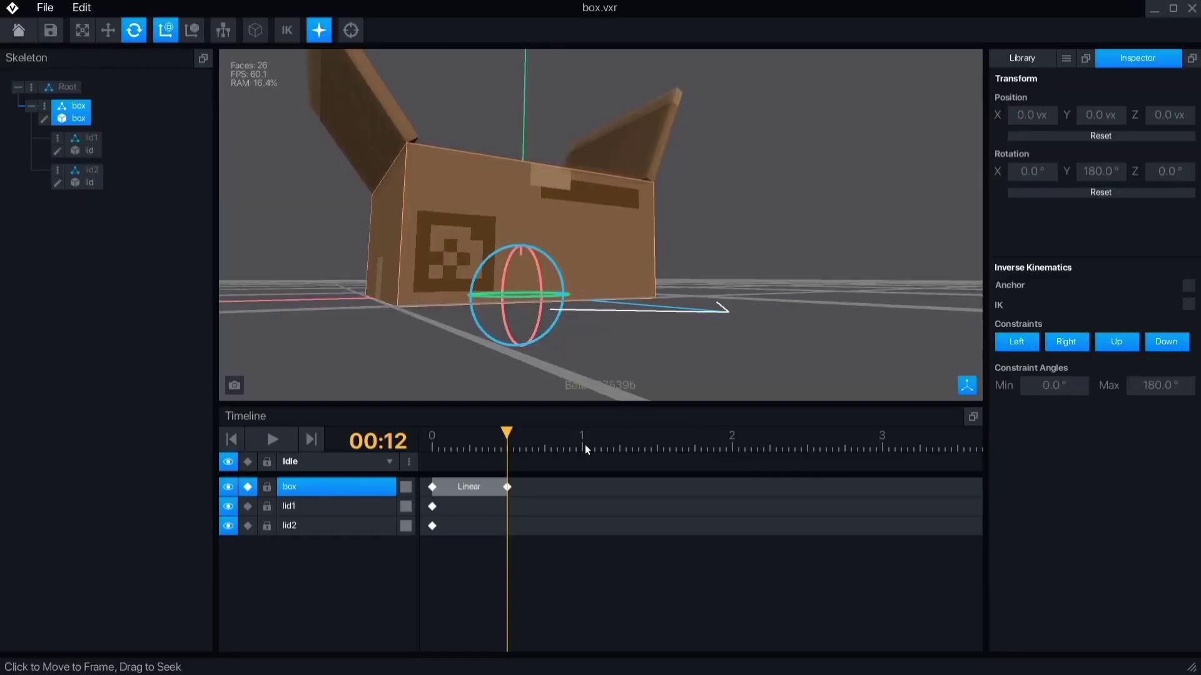
Keyframe the box's Y rotation to 0° at one second and play the animation.
left_click(583, 444)
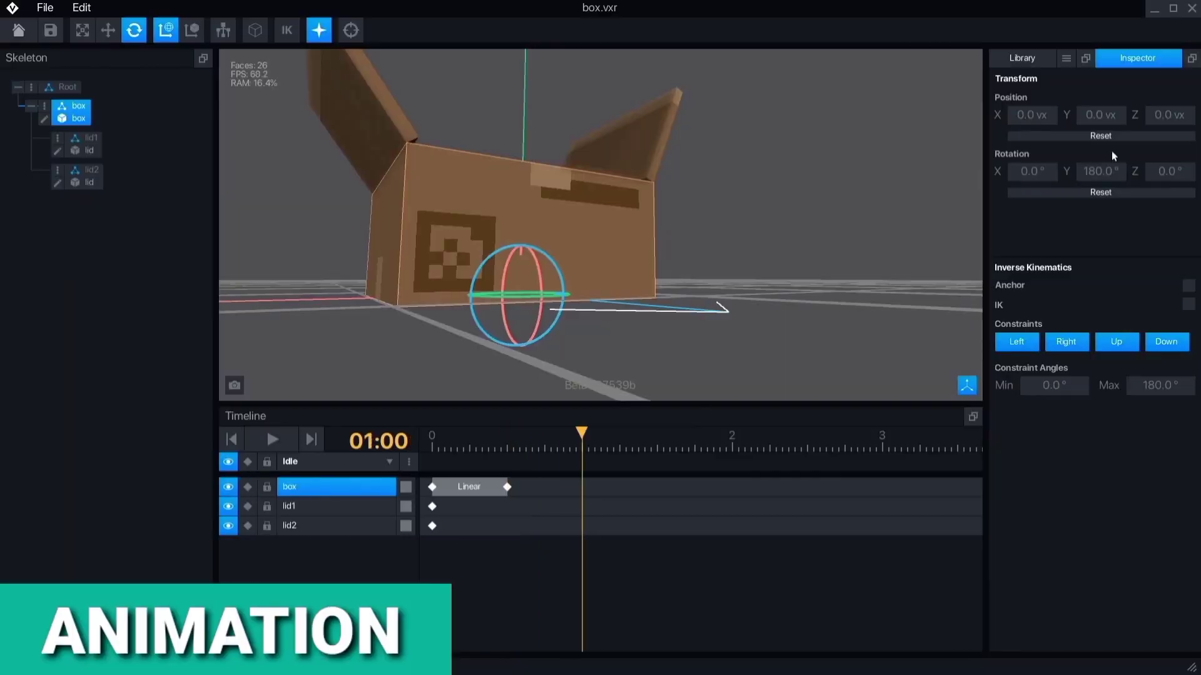
left_click(1091, 174)
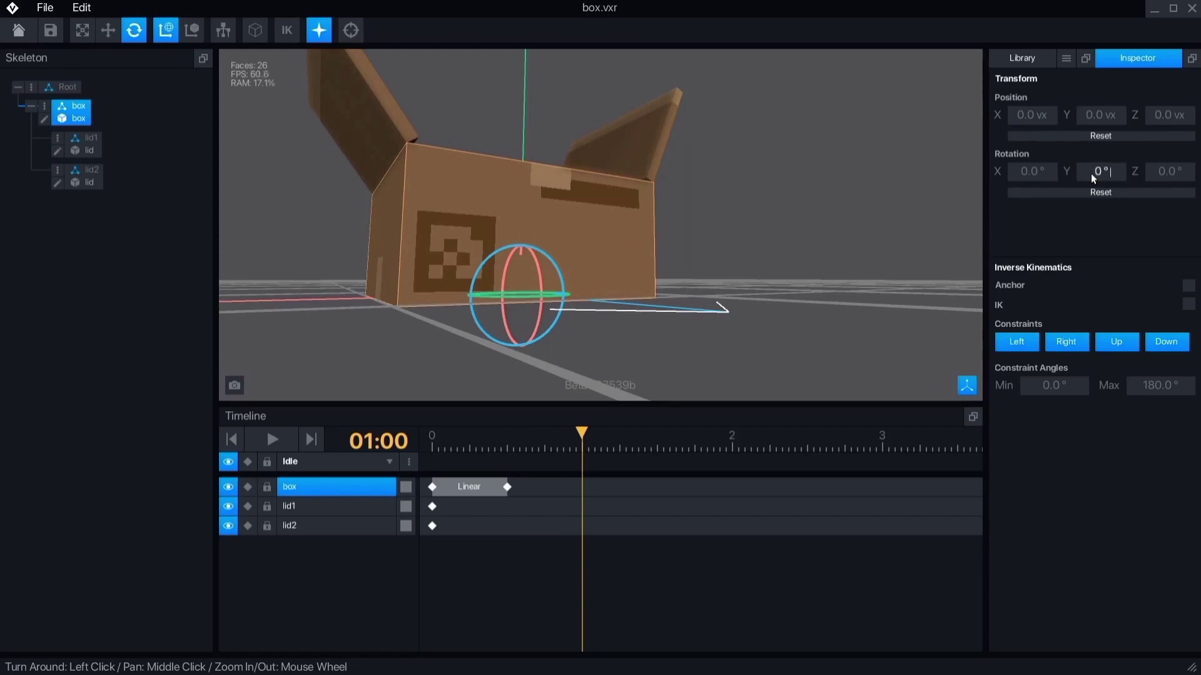
key("Return")
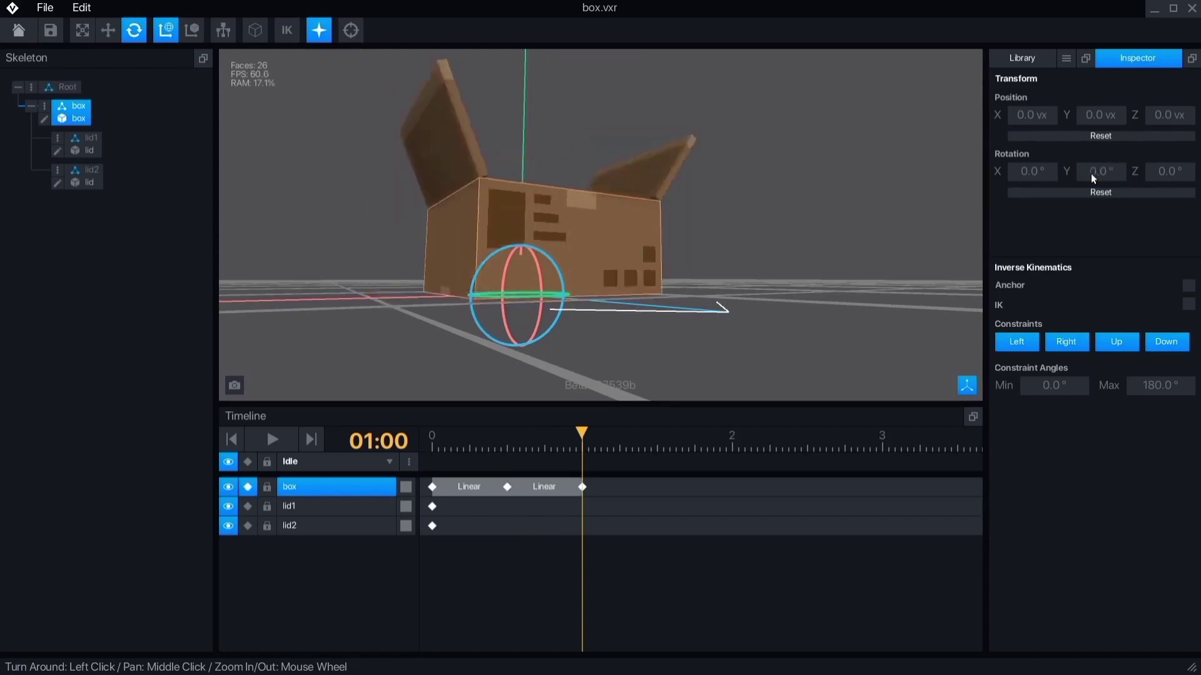
left_click(256, 440)
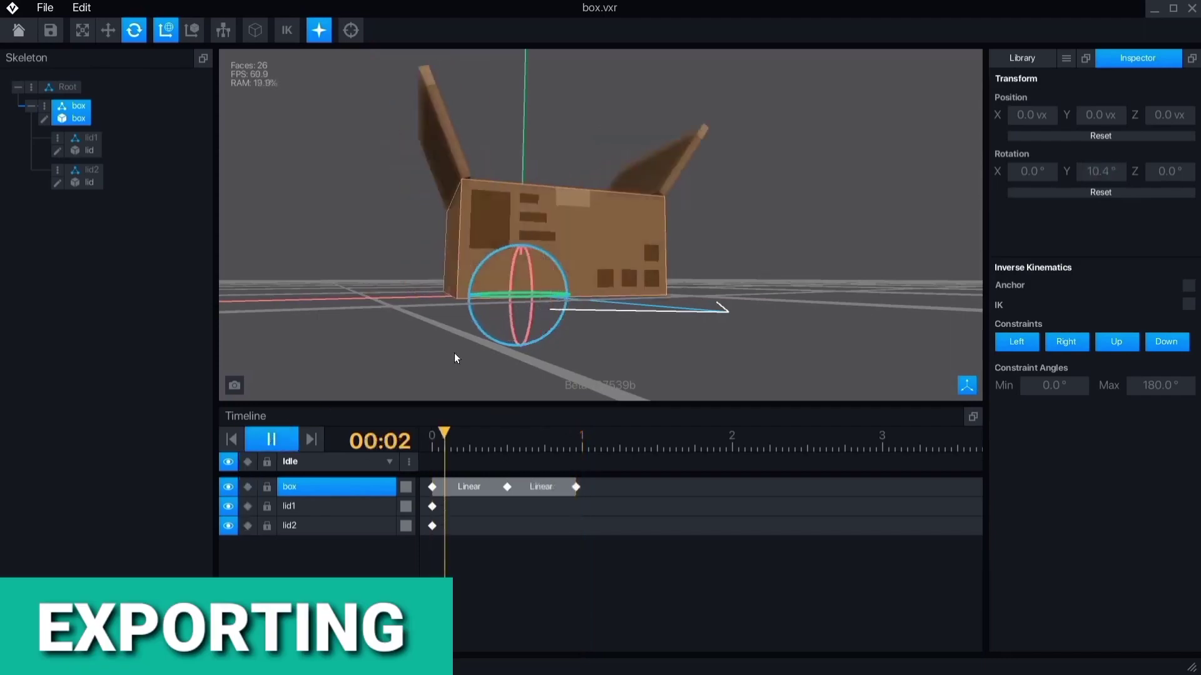
left_click_drag(454, 352, 749, 321)
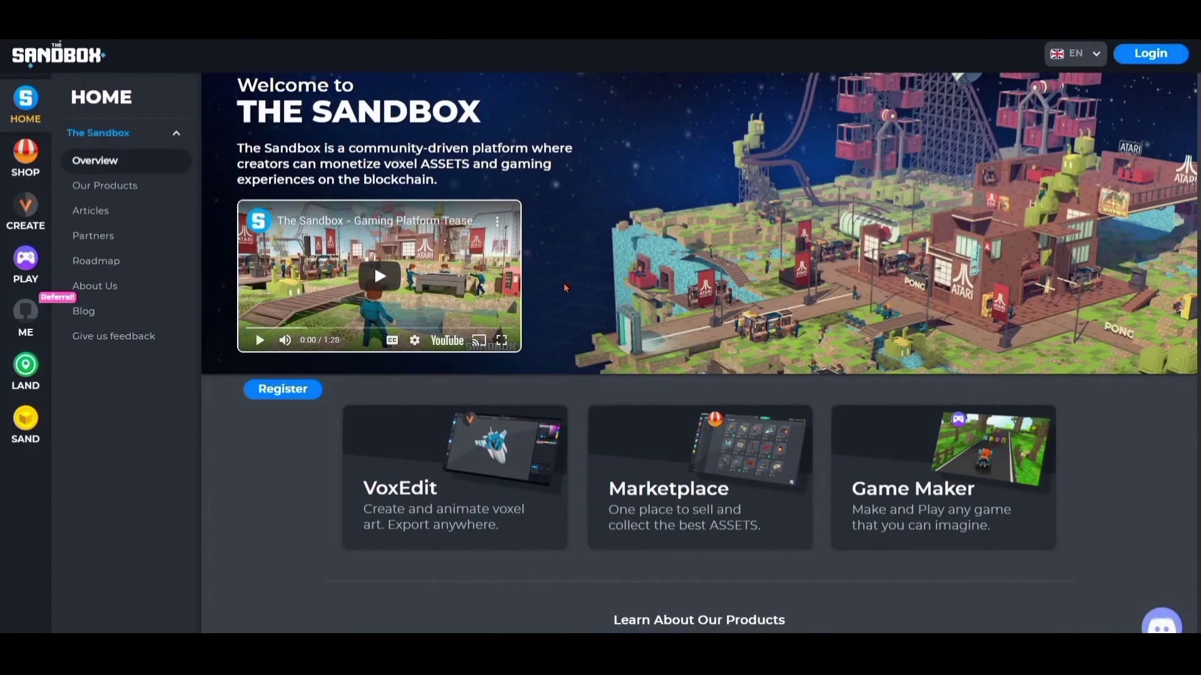
Navigate from The Sandbox home page to the CREATE section about VoxEdit.
left_click(26, 205)
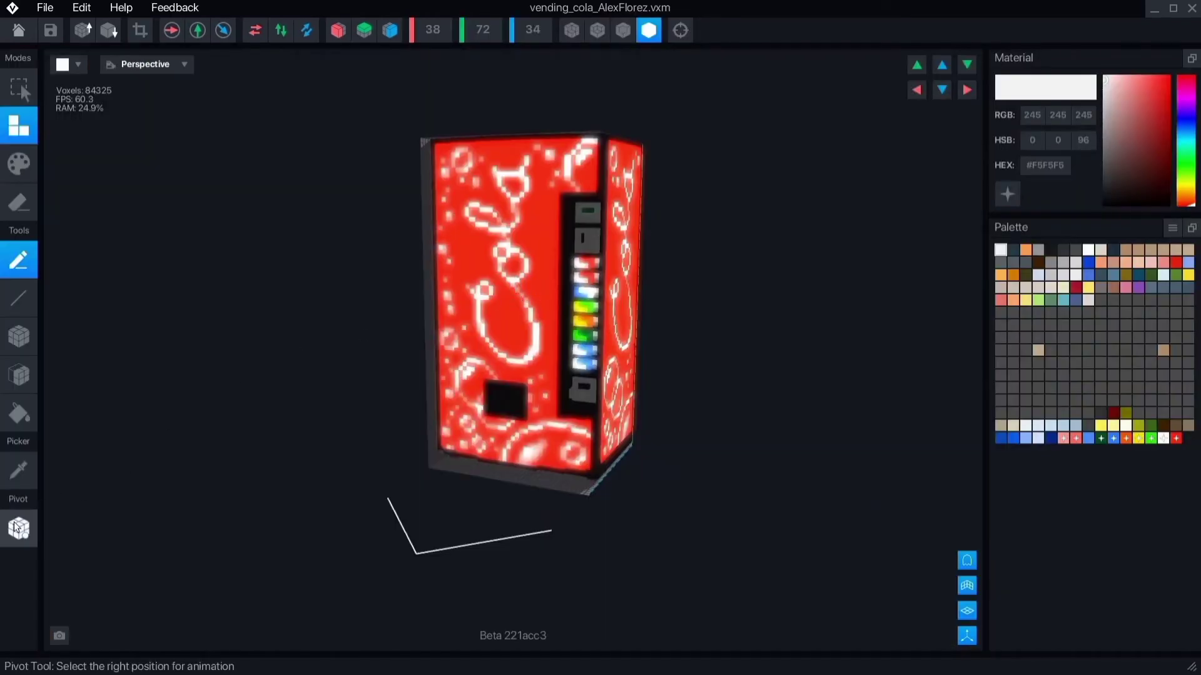
Inspect the human character from several angles, then bring up the File menu's export window.
left_click(18, 528)
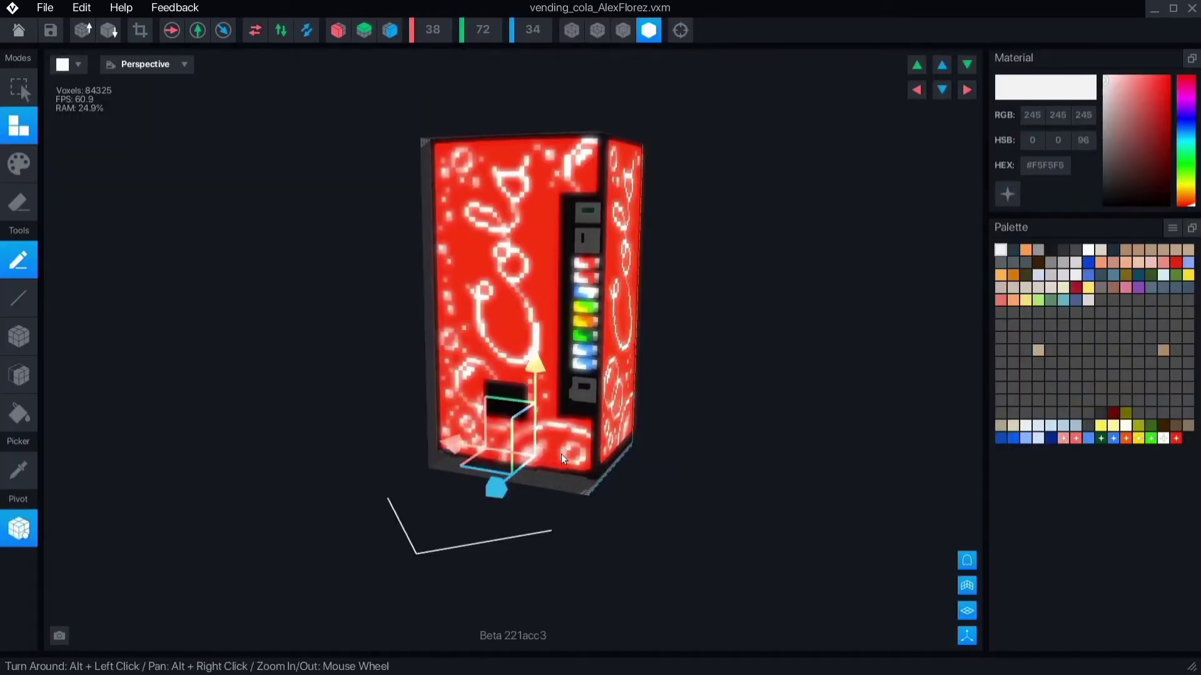
left_click_drag(561, 454, 669, 454, "alt")
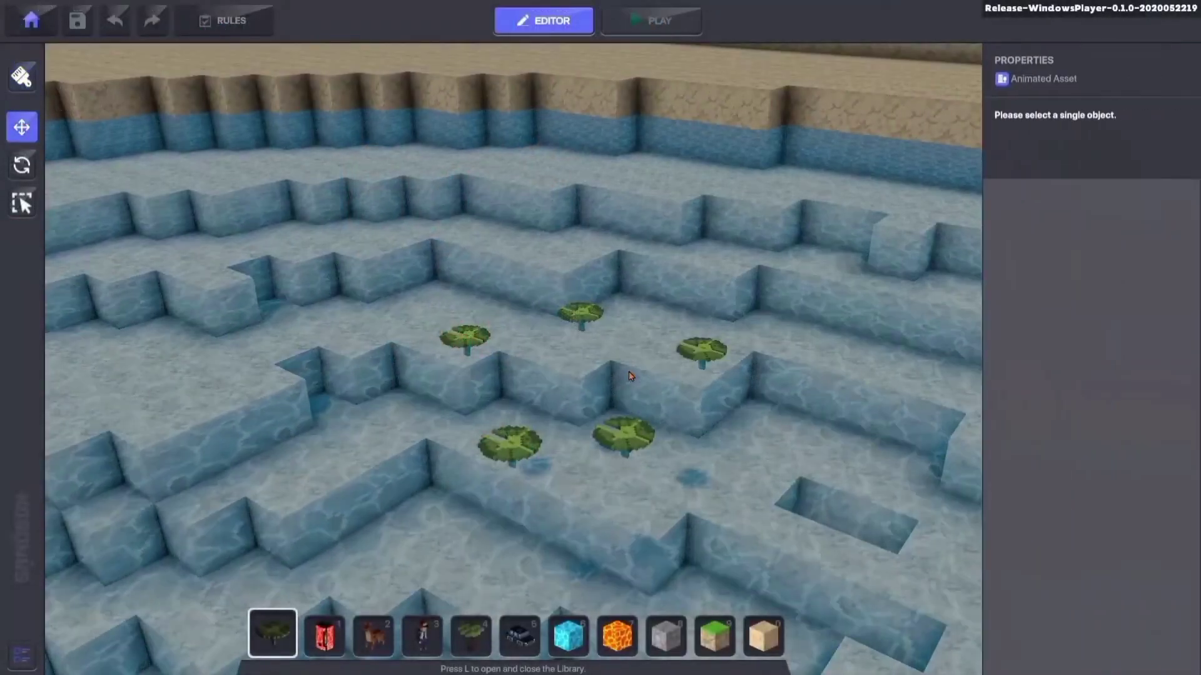
right_click_drag(630, 375, 591, 362)
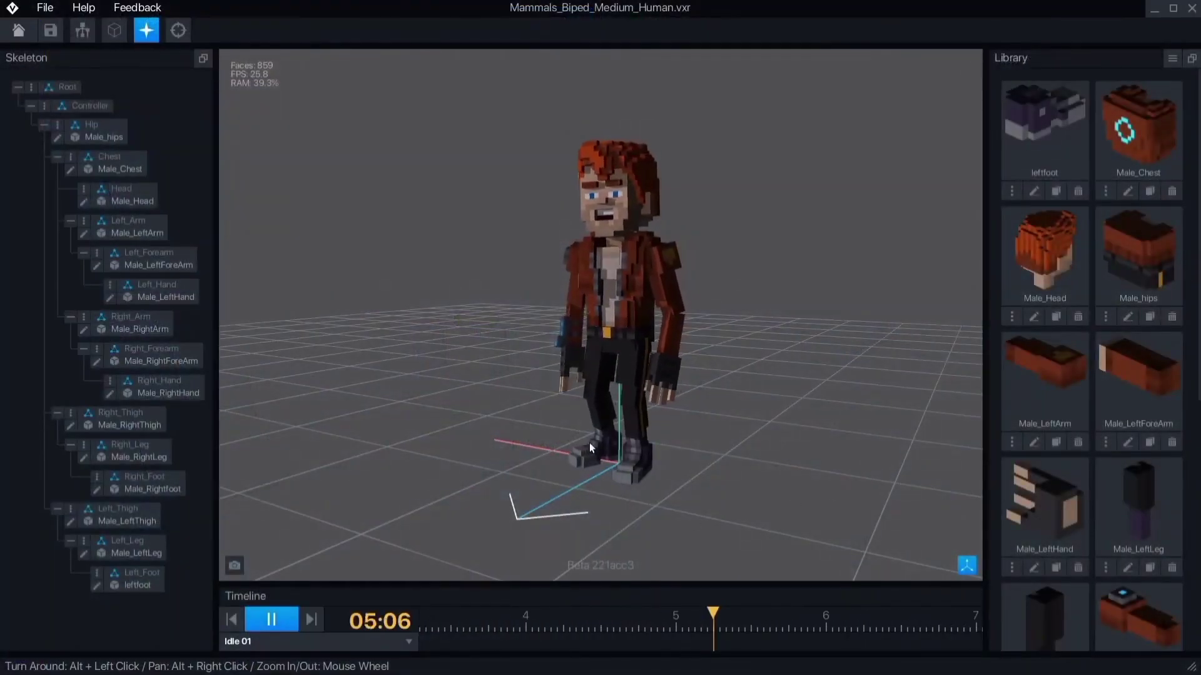
left_click(589, 443)
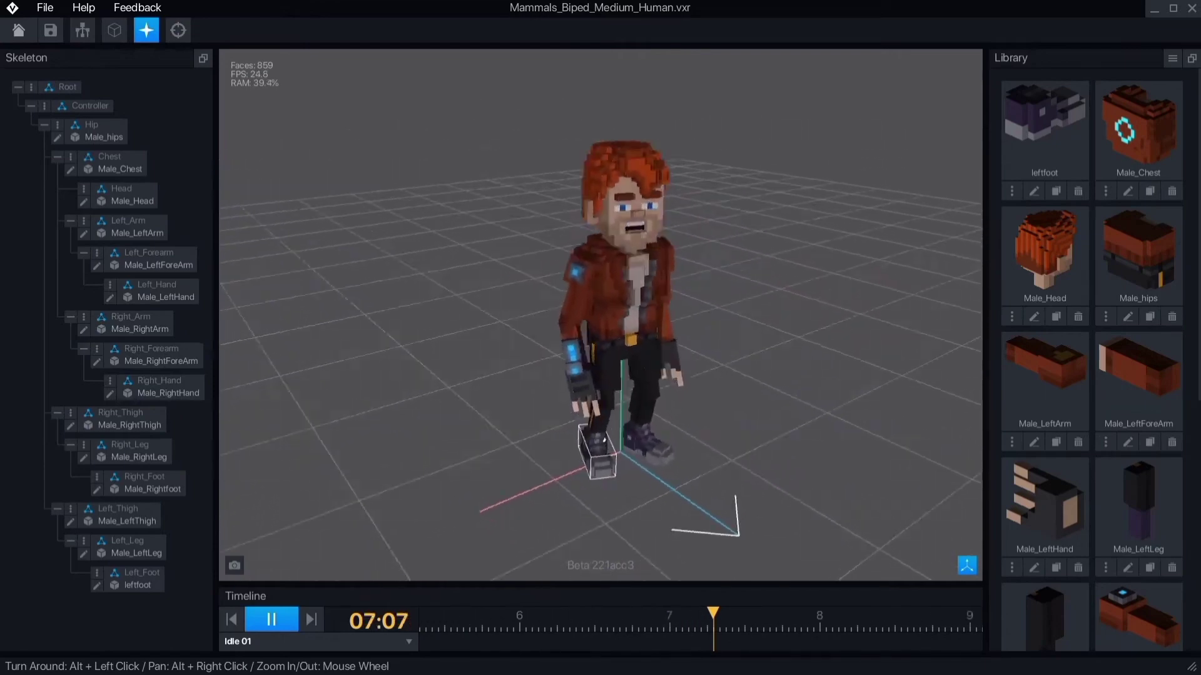
left_click_drag(603, 440, 464, 494, "alt")
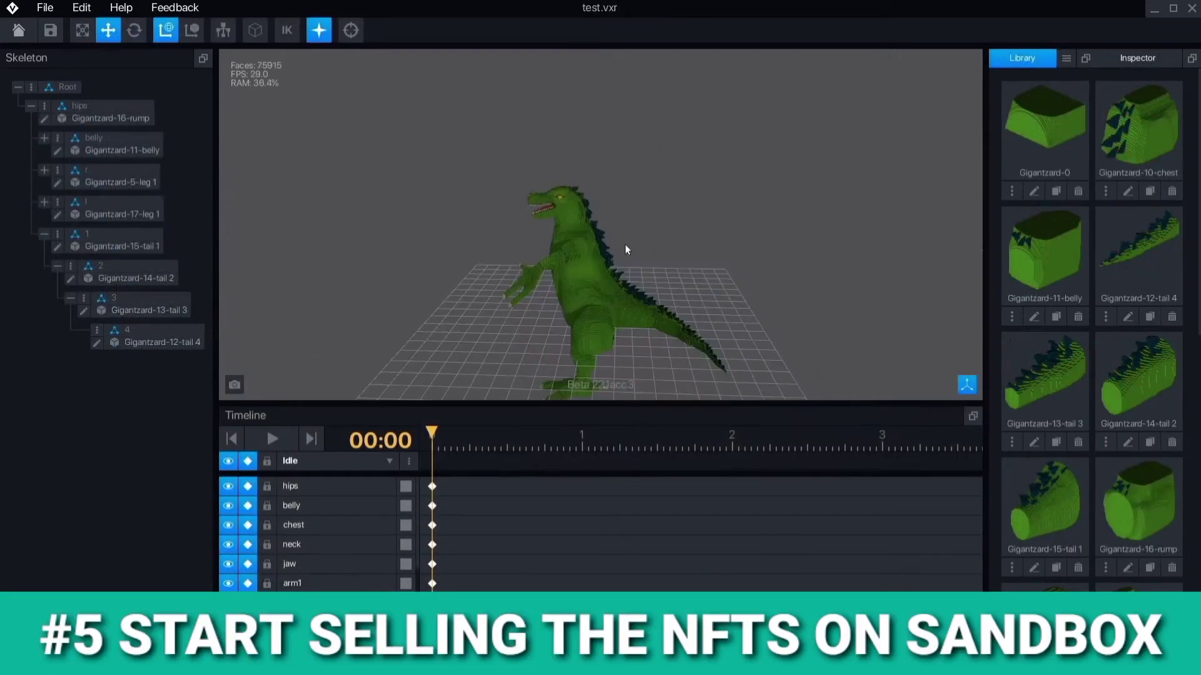
scroll(625, 224, "up", 10)
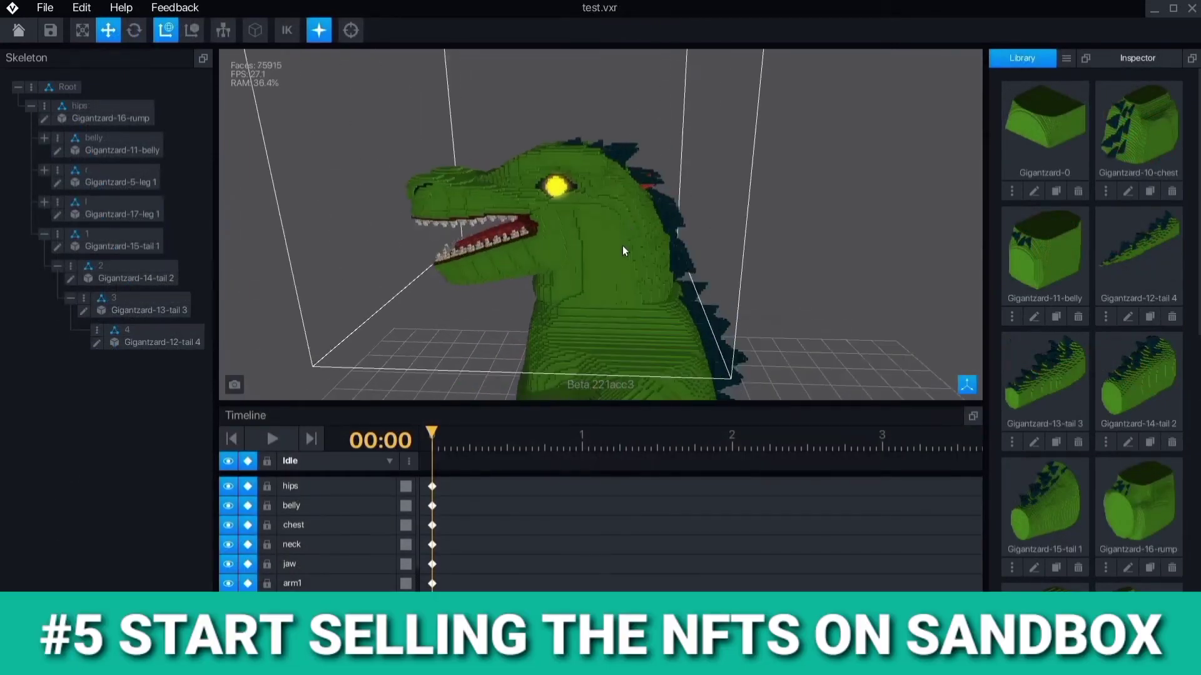
left_click_drag(623, 245, 715, 276, "alt")
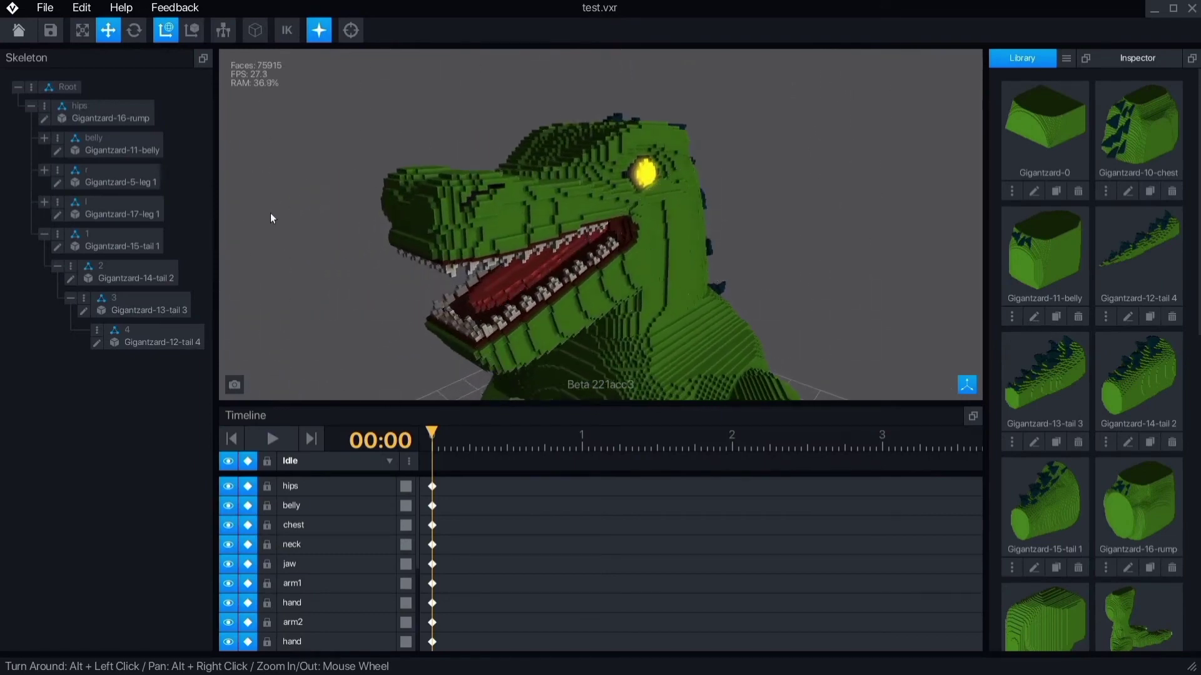
left_click(55, 12)
mouse_move(73, 85)
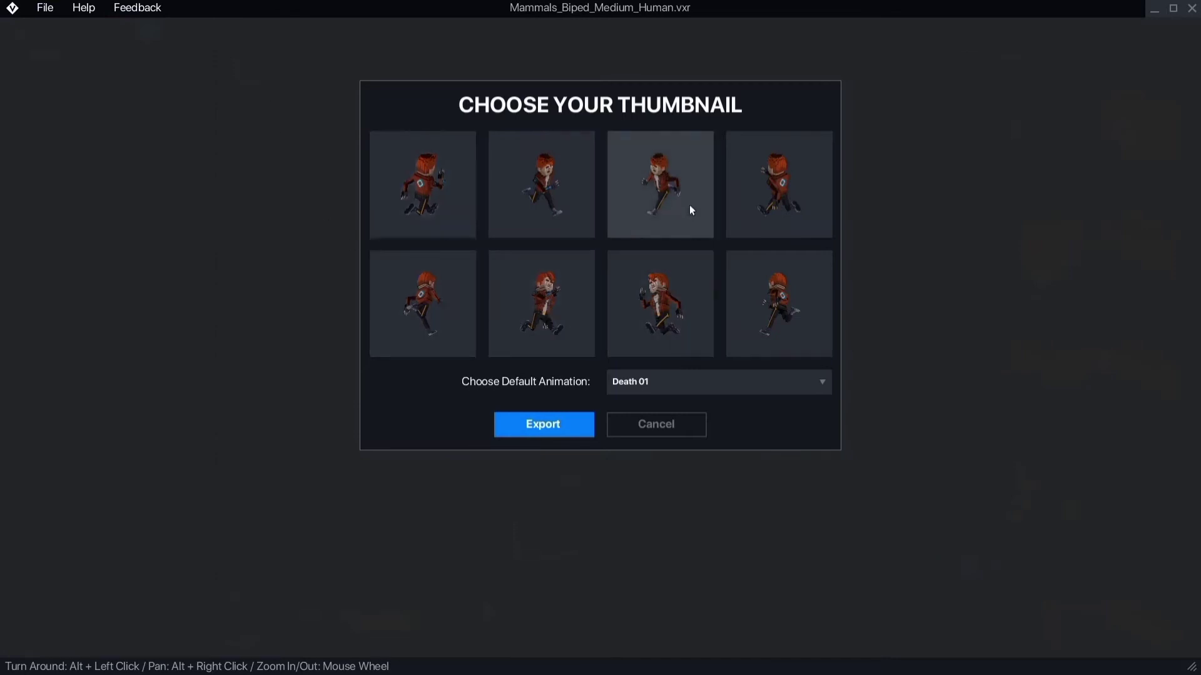
Pick Idle 01 from the default animation list, replacing Death 01.
left_click(666, 382)
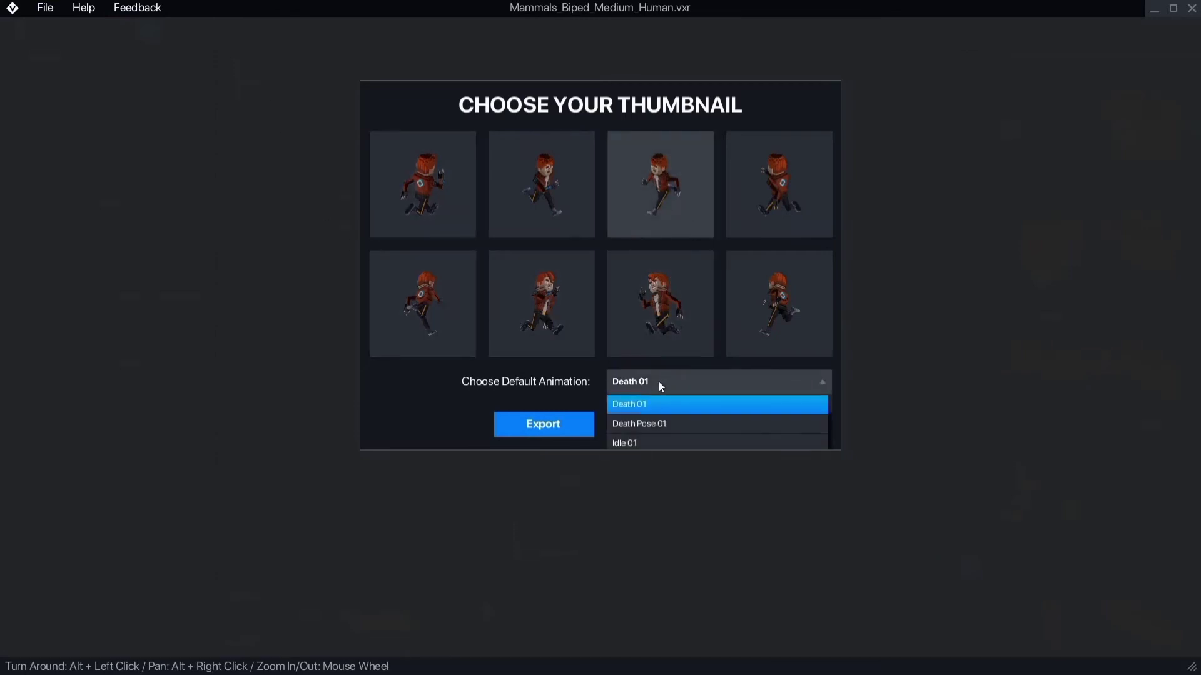
scroll(648, 442, "down", 1)
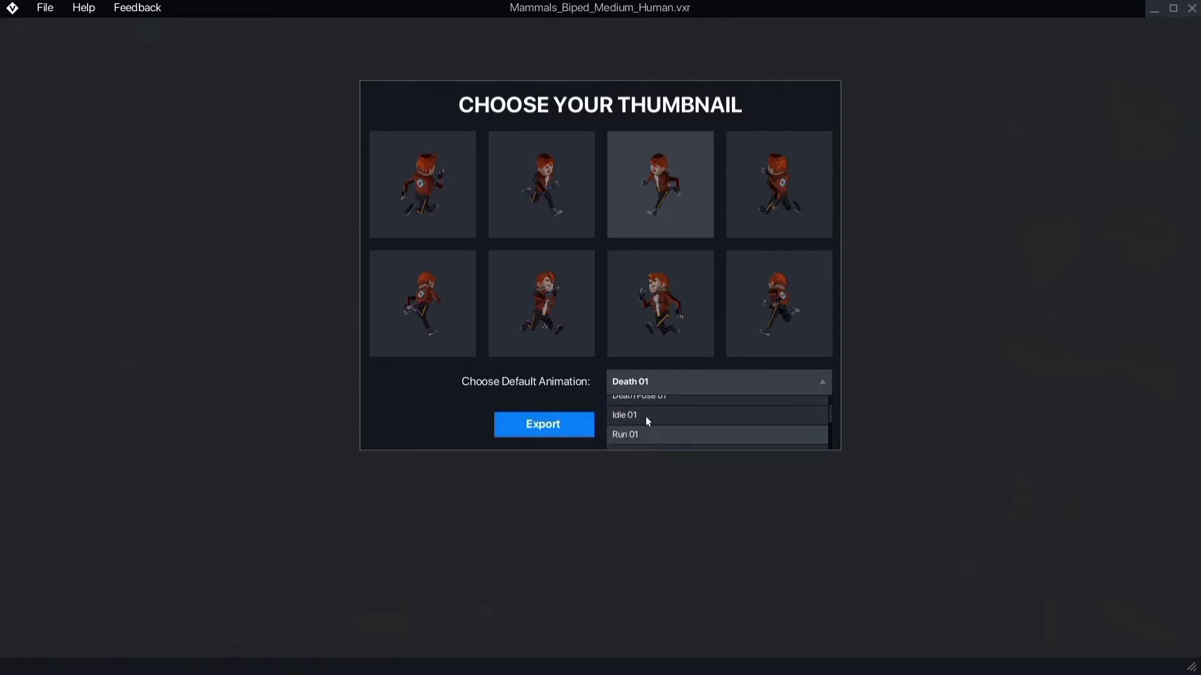
left_click(645, 415)
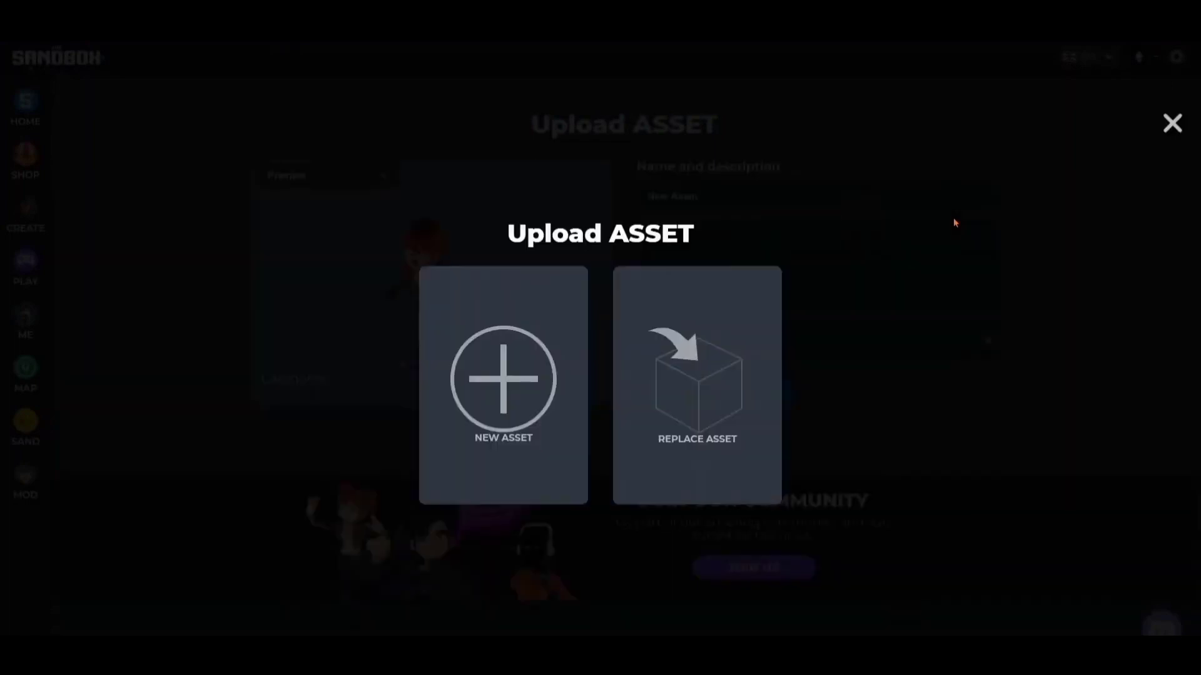
Start a new asset upload and preview the character's Run 01 animation.
left_click(504, 382)
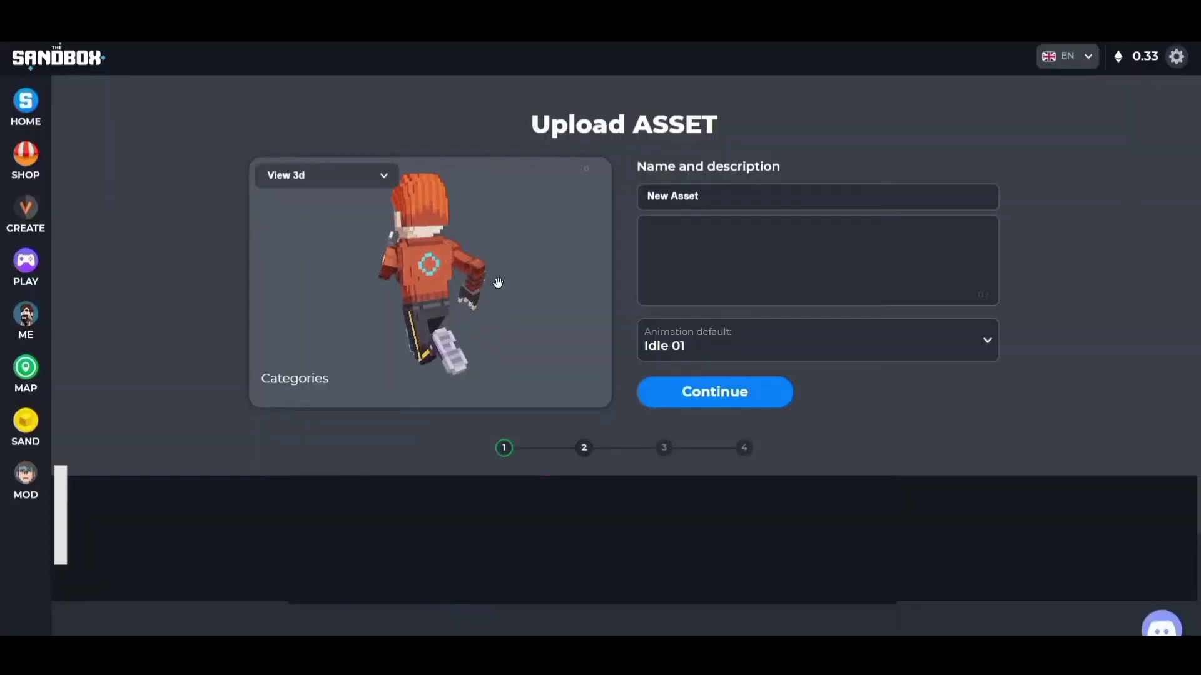
mouse_move(471, 270)
left_mouse_down()
mouse_move(496, 268)
mouse_move(486, 273)
left_mouse_up()
left_click(347, 181)
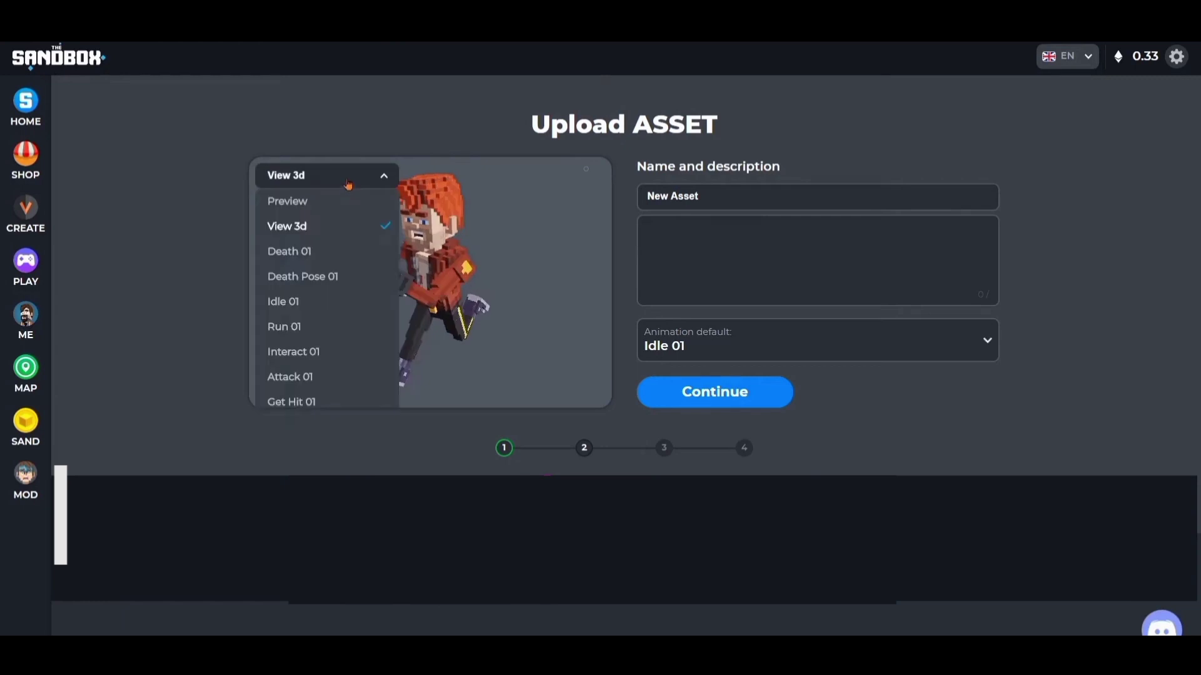
left_click(303, 326)
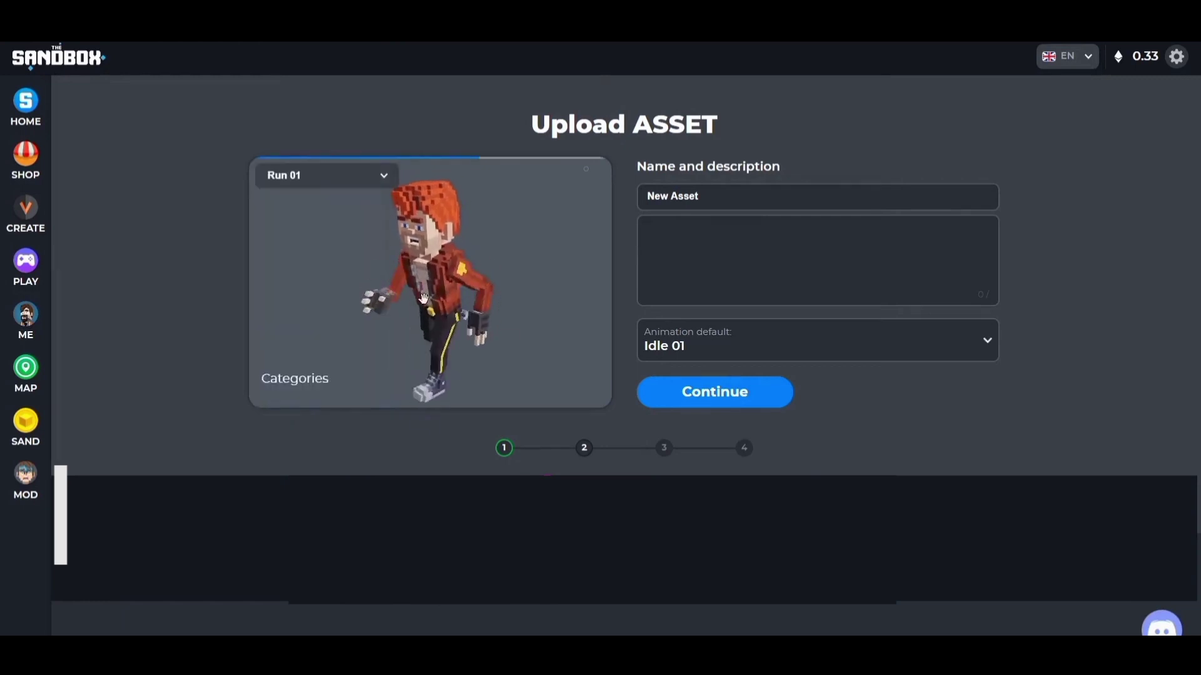
Name the asset 'Space Hero', paste in its description, and continue.
left_click(710, 201)
key("ctrl+a")
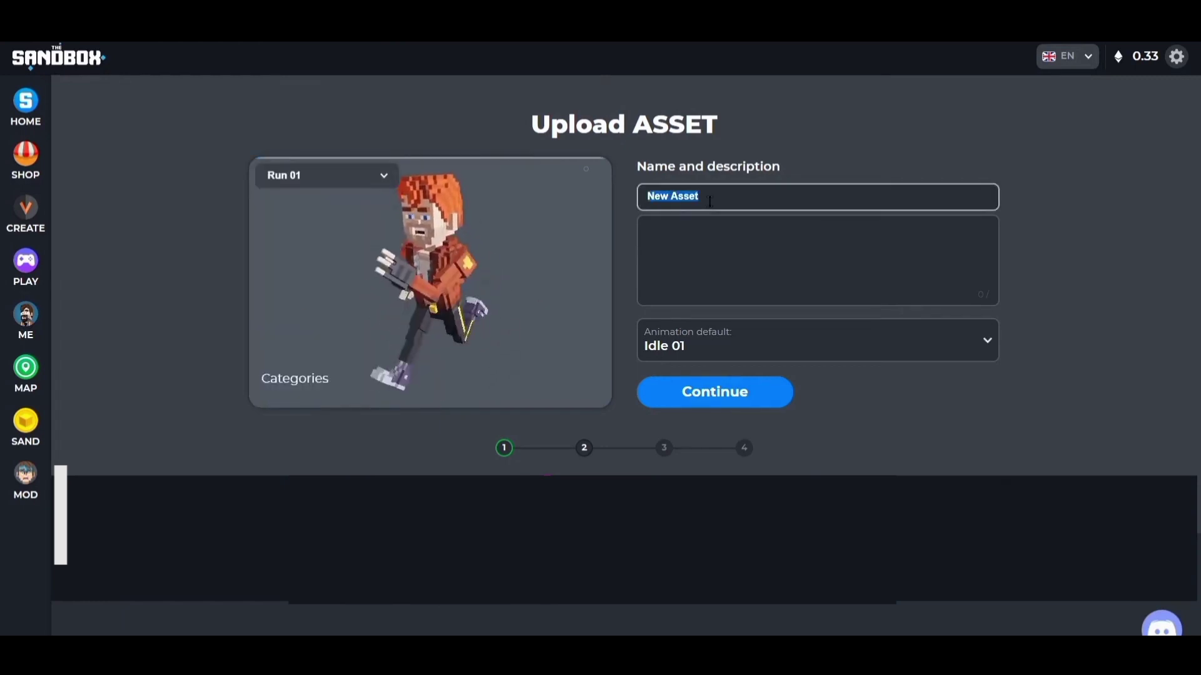
type("Space Hero")
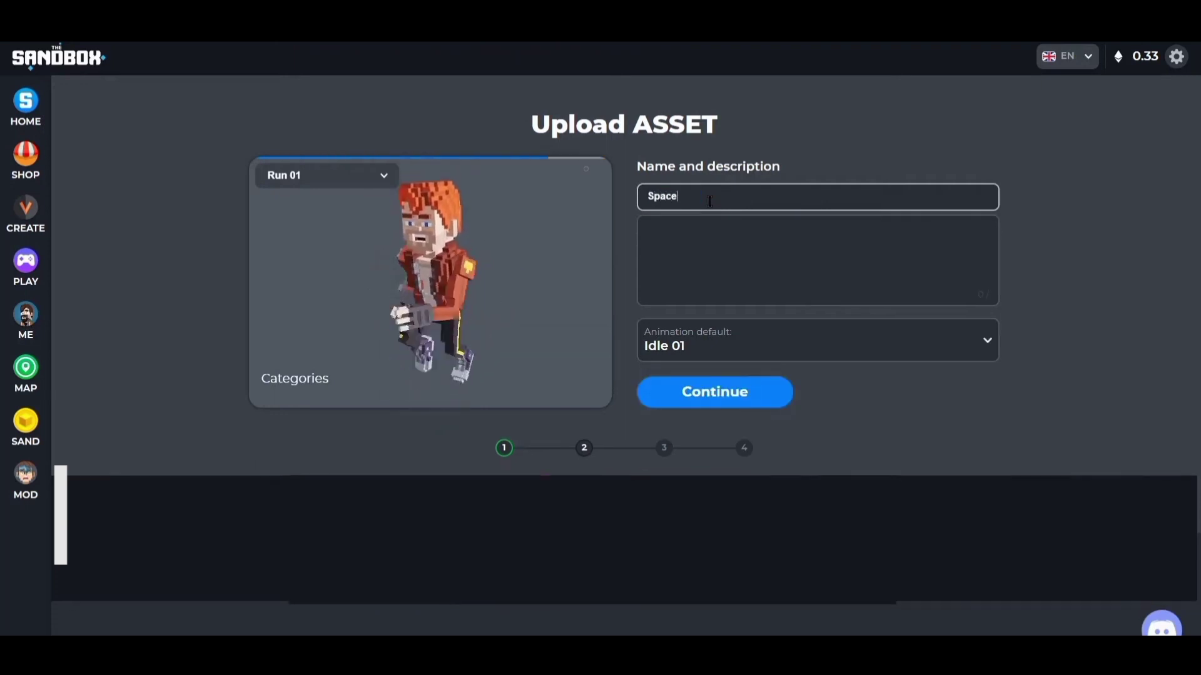
left_click(707, 244)
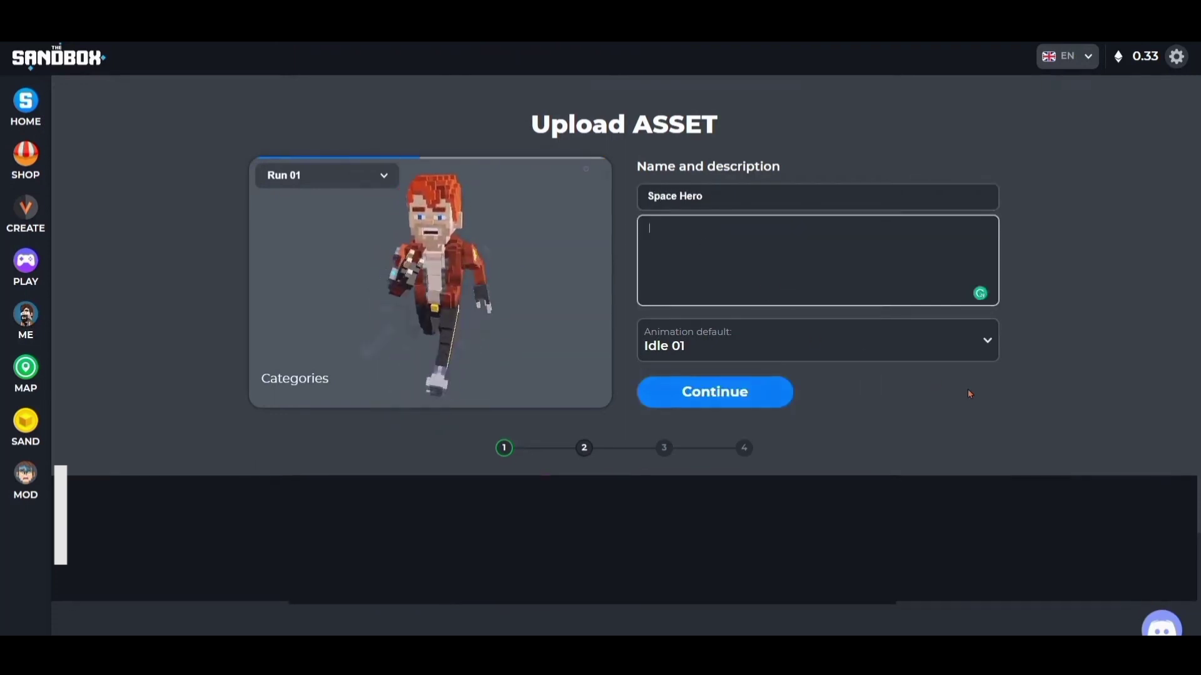
type("The one who was chosen to save the universe.")
left_click(711, 400)
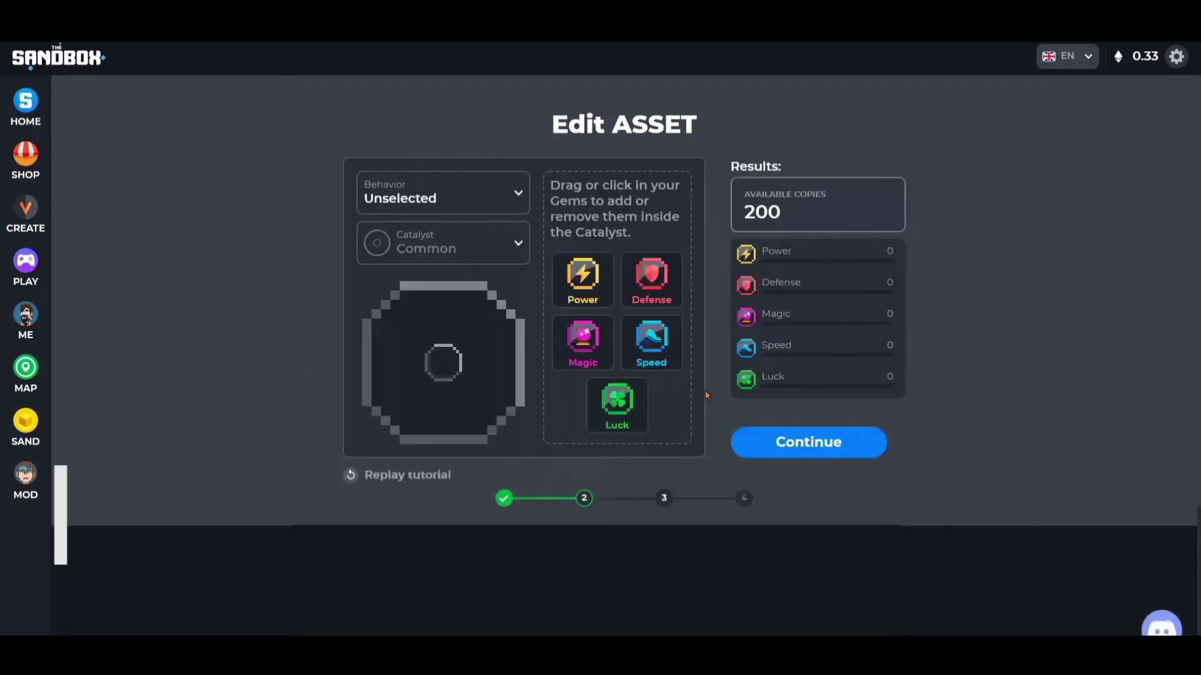
Set the asset's behavior to Avatar and its catalyst to Rare.
left_click(517, 194)
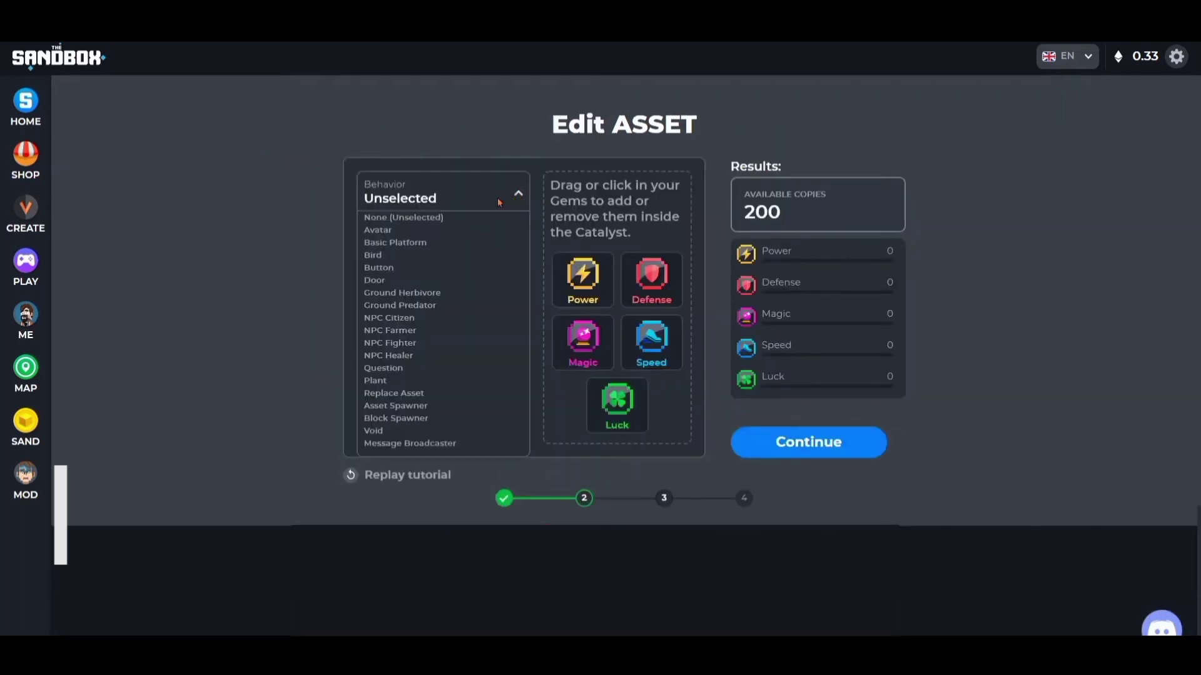
left_click(379, 231)
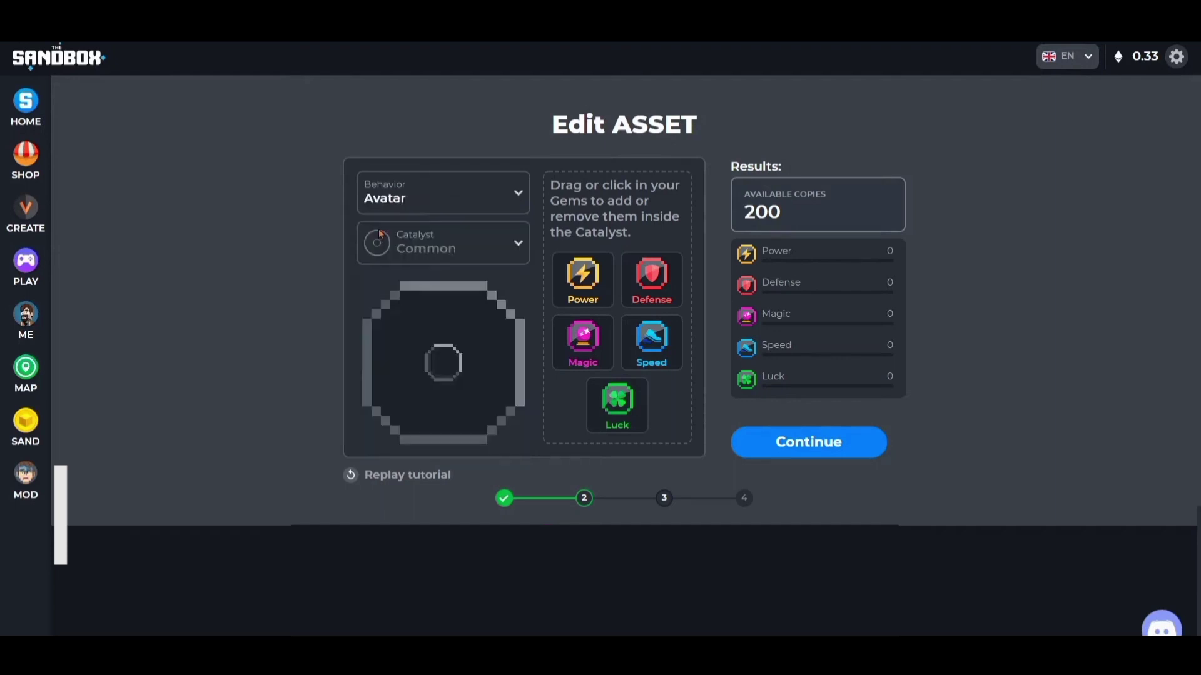
left_click(487, 250)
left_click(449, 328)
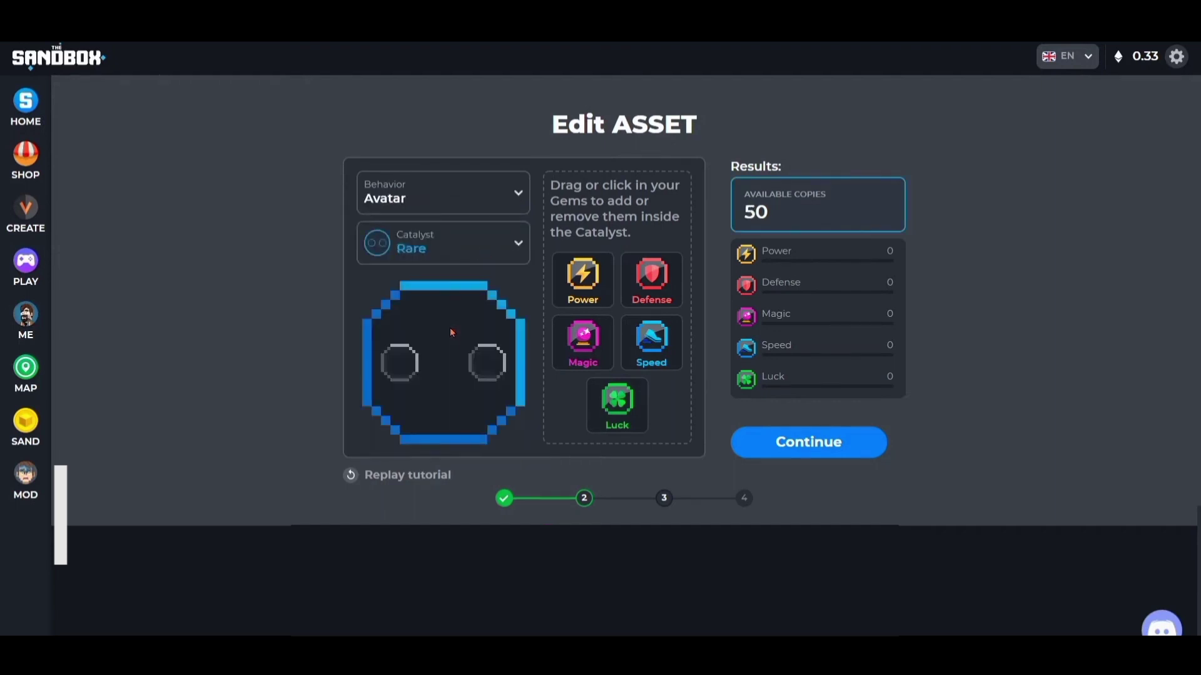